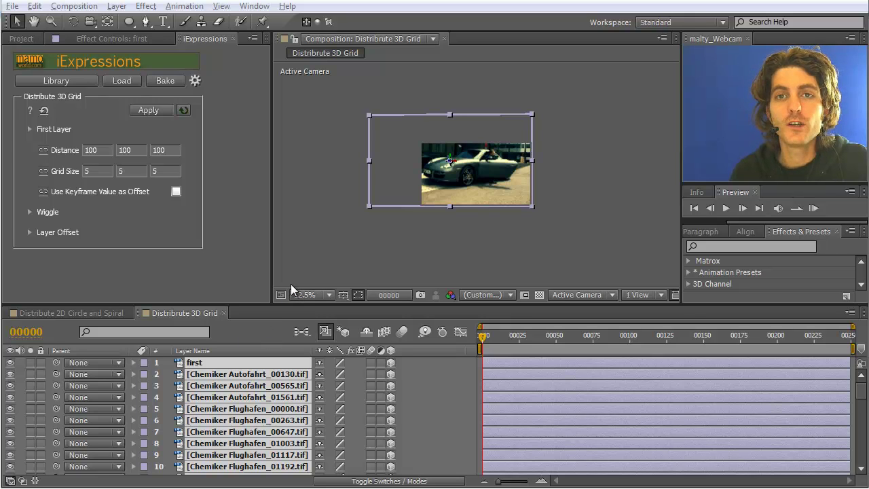
- Expand the Distribute 3D Grid's First Layer settings to show the name-or-index value 1 and Position
left_click(255, 334)
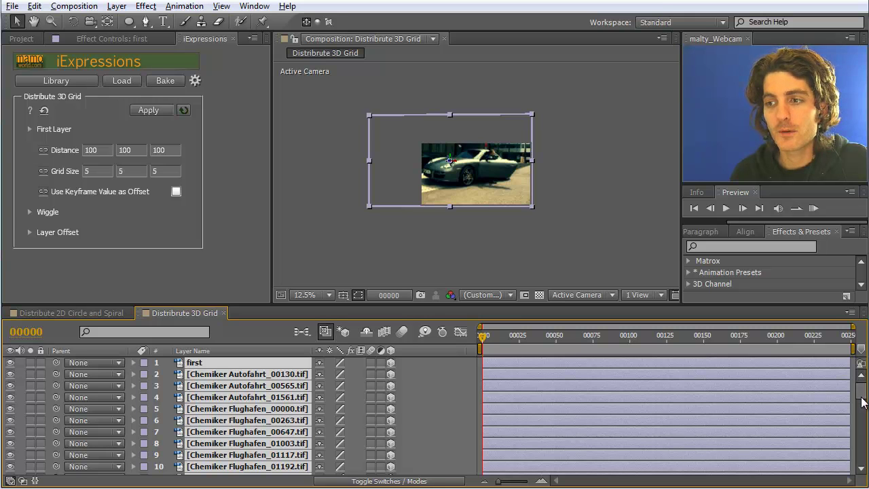
scroll(862, 412, "down", 3)
scroll(863, 412, "down", 20)
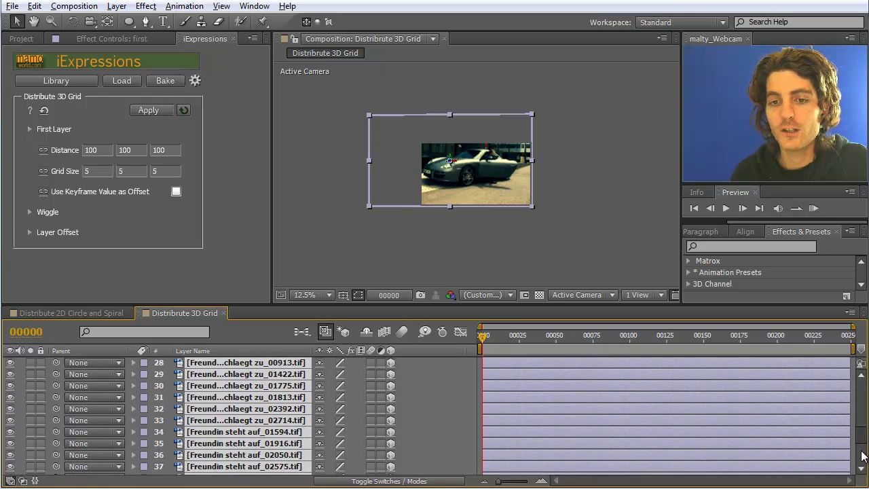
scroll(864, 453, "up", 20)
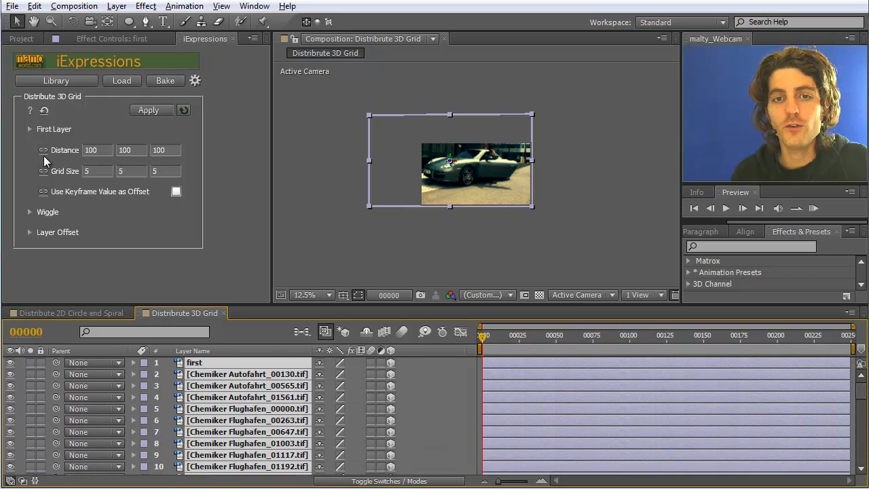
left_click(29, 127)
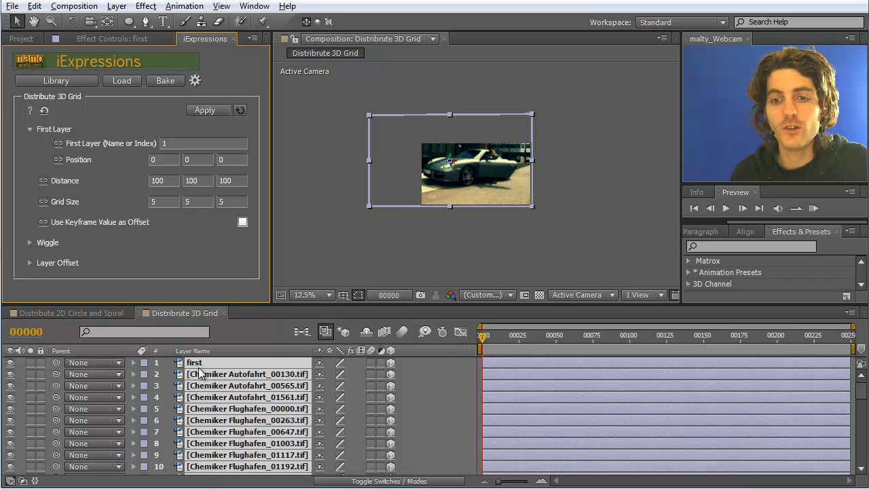
- Enter 'first' as the First Layer name in the Distribute 3D Grid settings
left_click(166, 143)
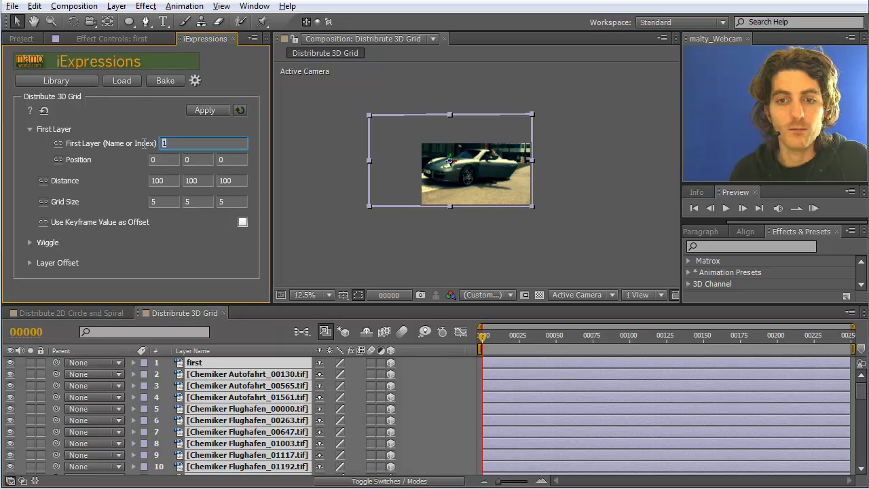
type("firs")
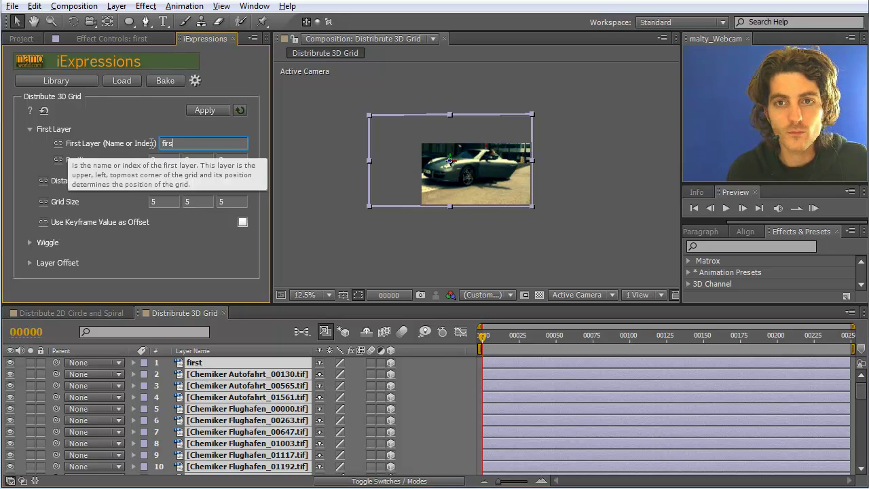
type("t")
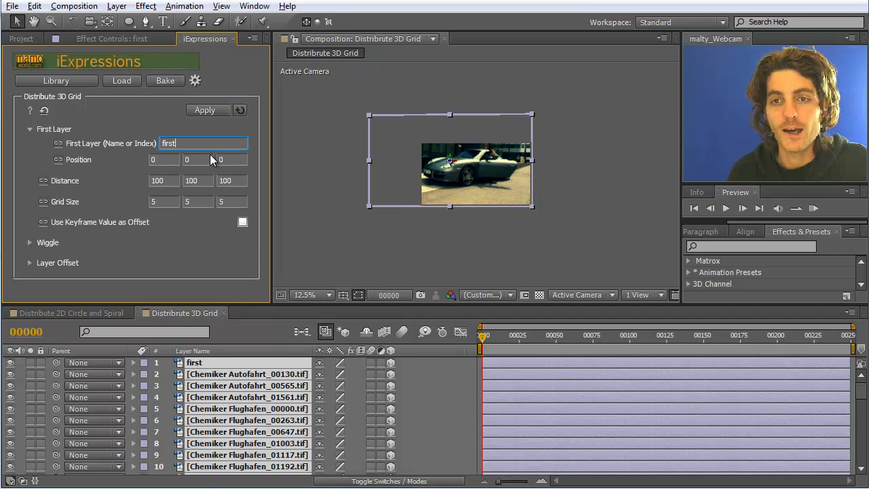
- Apply the grid starting from layer 'first', deselect, and review the Distance and Grid Size values
left_click(216, 114)
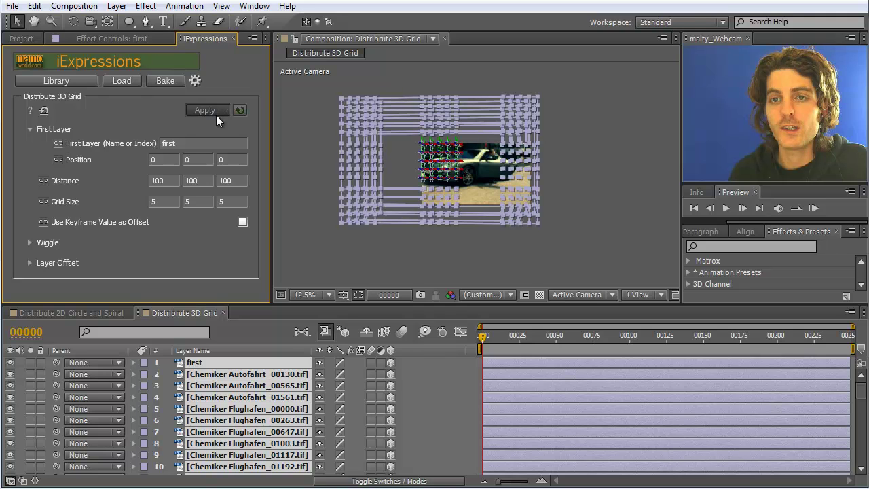
left_click(600, 250)
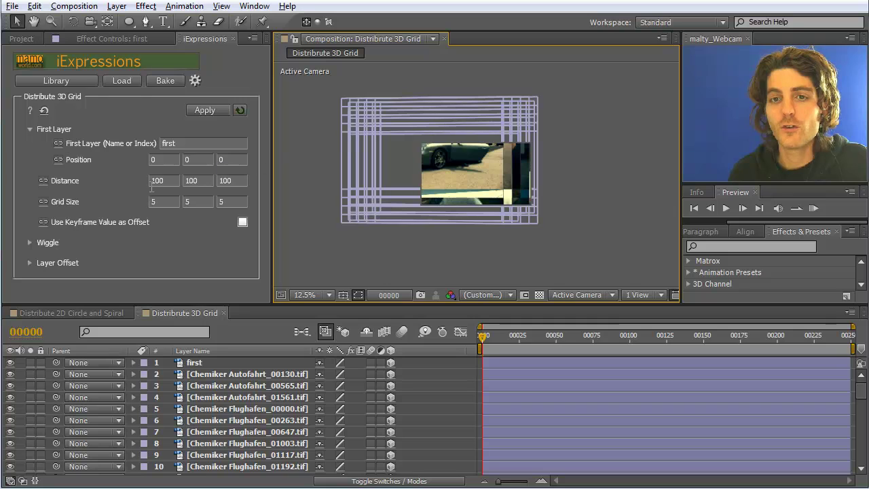
mouse_move(152, 181)
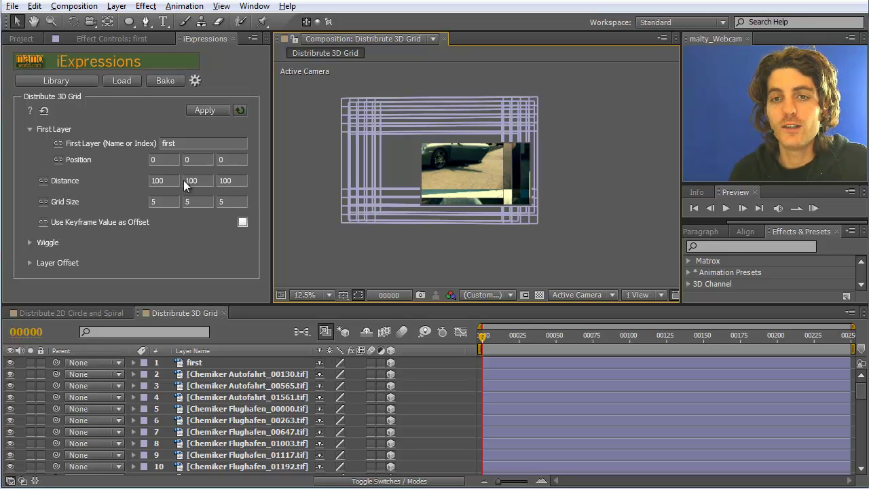
left_click(152, 202)
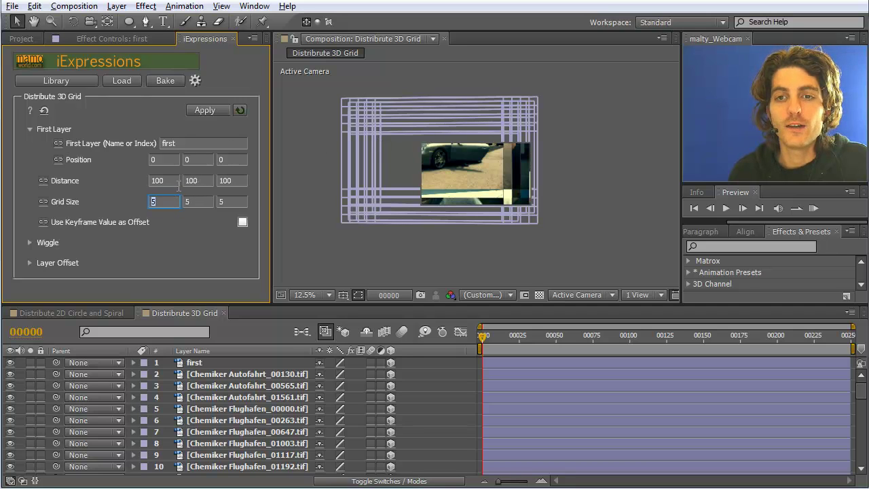
left_click(191, 180)
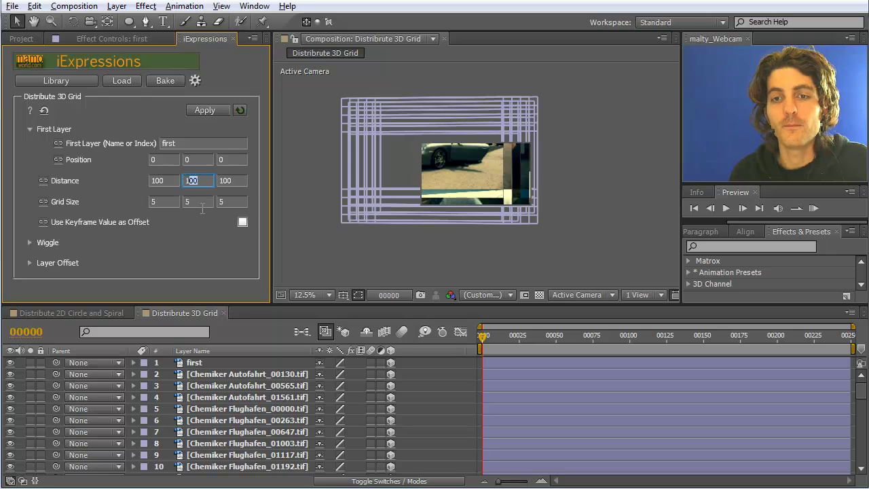
left_click(197, 202)
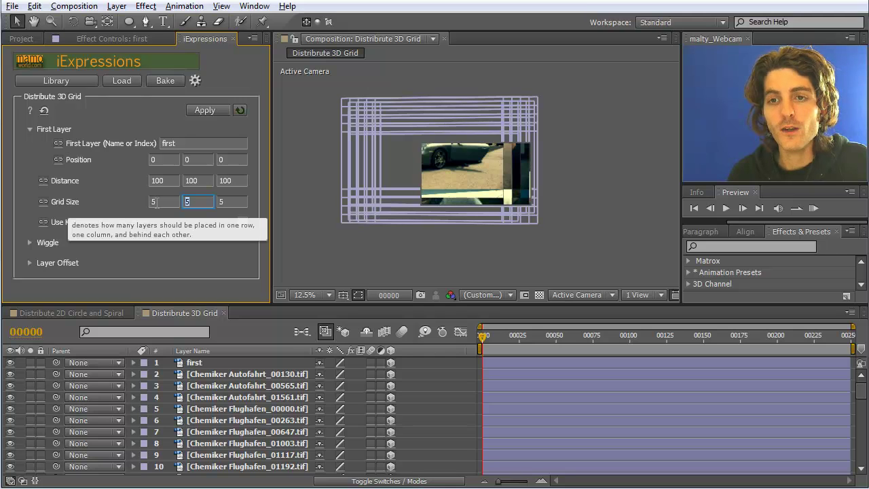
- Set the grid Distance to 1920 × 1080 and dismiss the error raised on applying
left_click(163, 180)
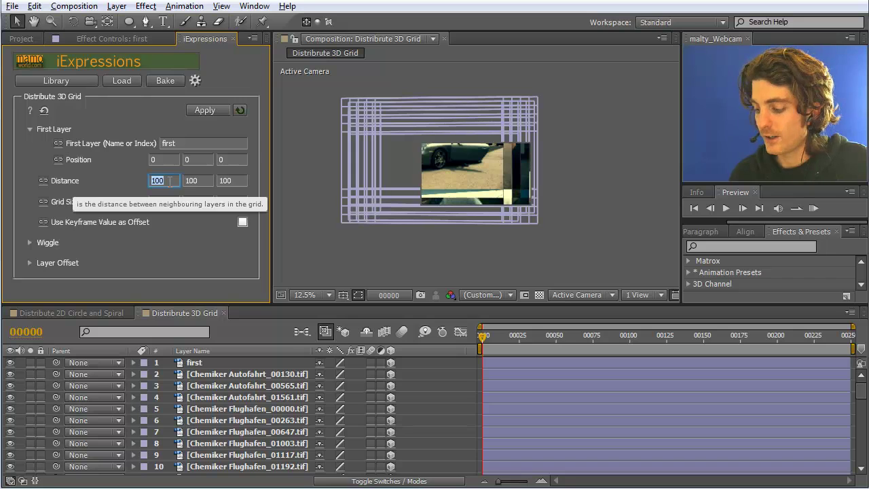
type("1920")
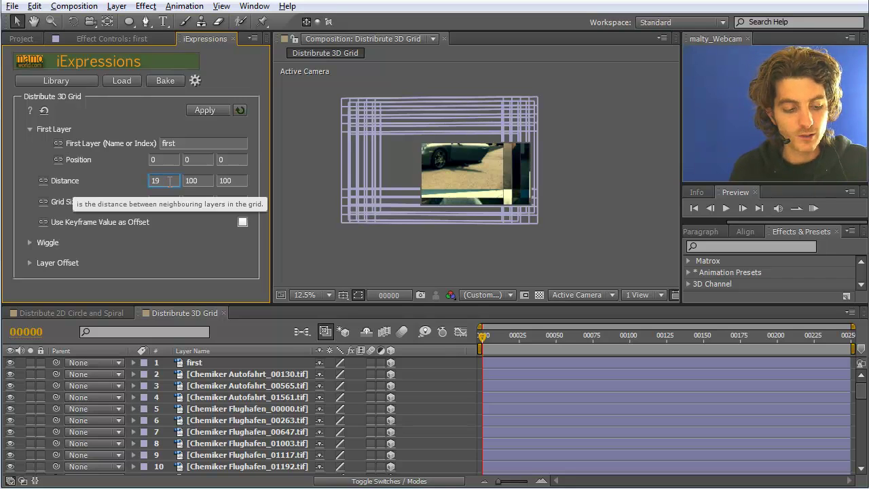
left_click(197, 180)
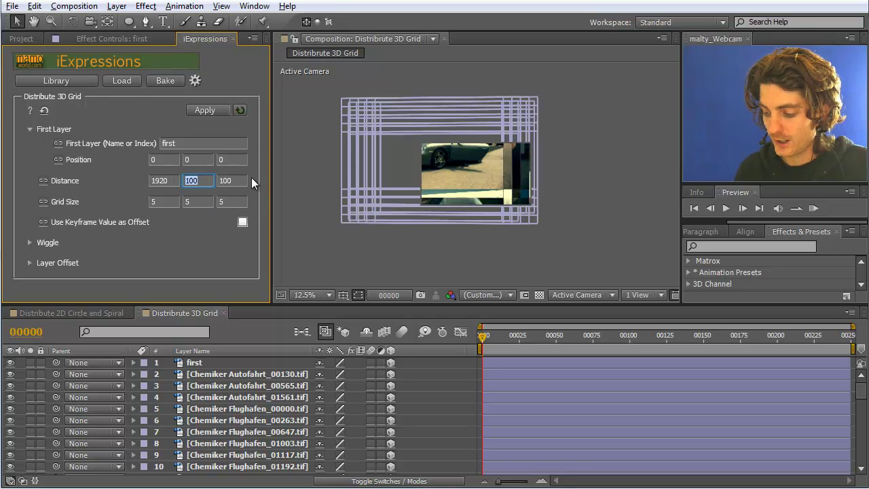
type("1080")
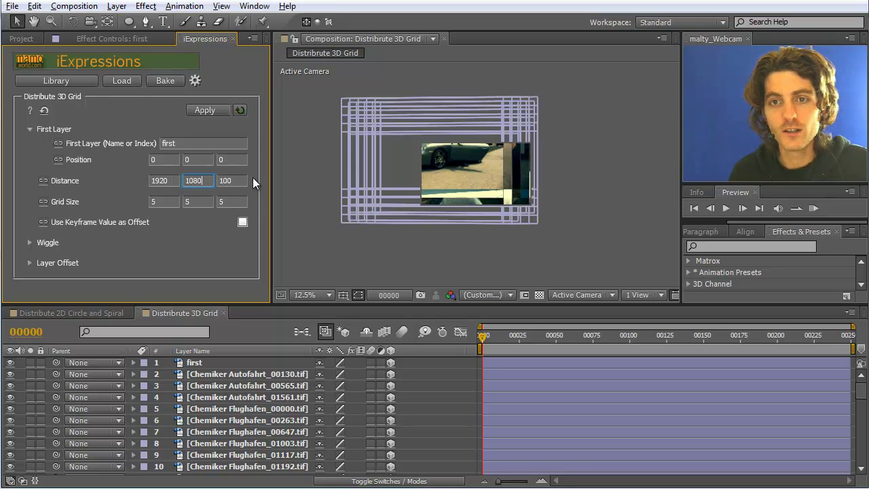
left_click(215, 113)
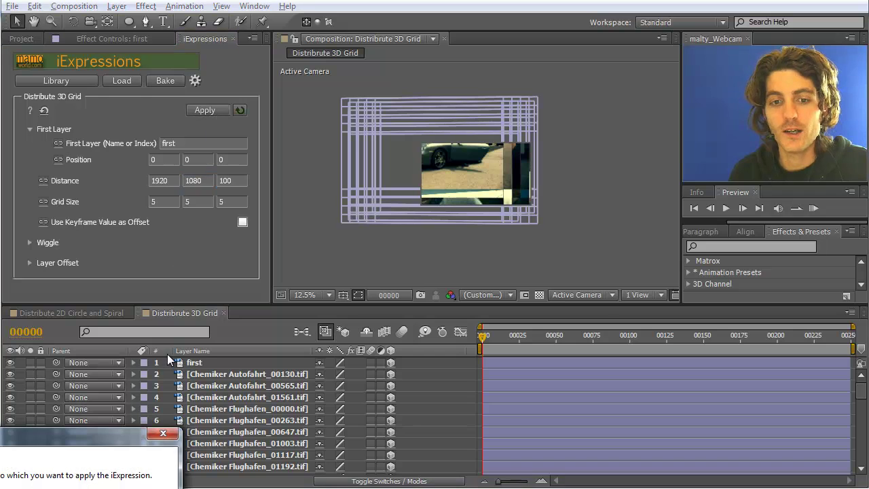
left_click_drag(84, 442, 349, 319)
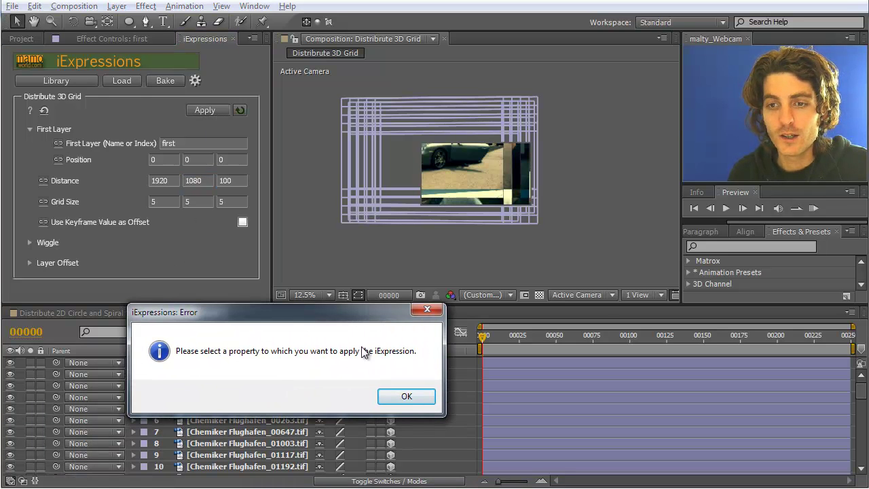
left_click(407, 396)
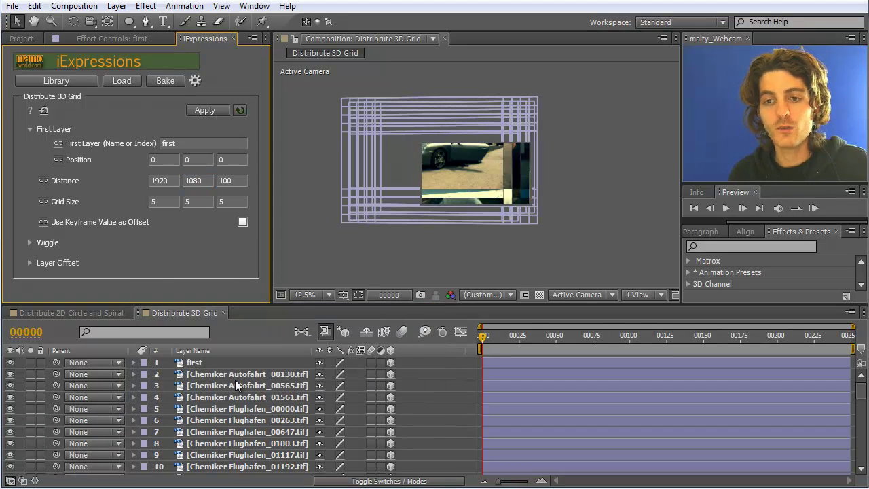
- Select all layers, apply the 1920 × 1080 grid to them, and zoom the viewer out
left_click(199, 365)
key("ctrl+a")
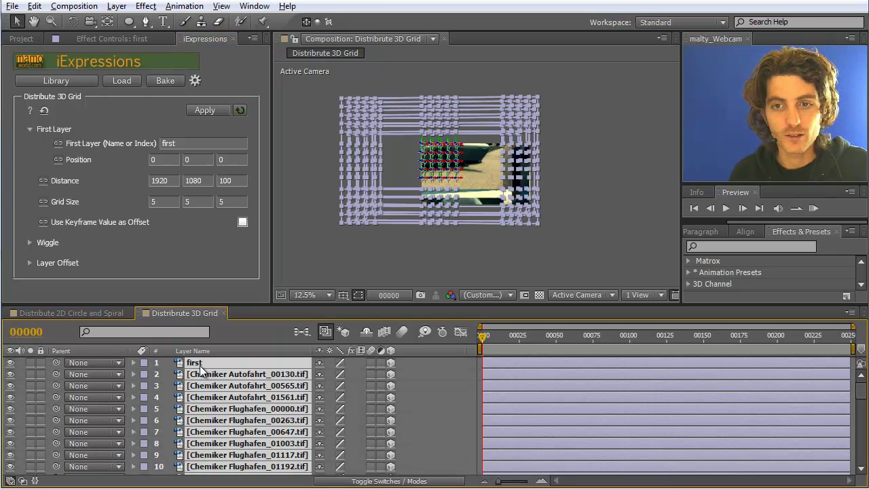
left_click(206, 111)
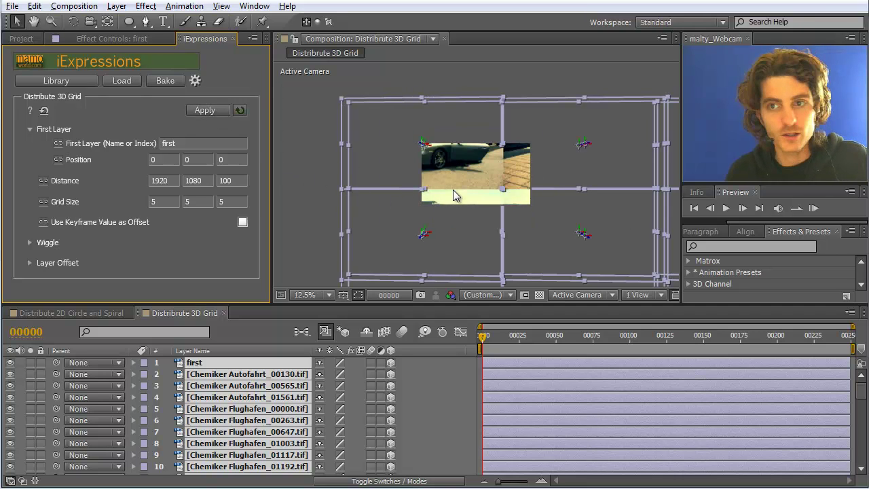
scroll(455, 191, "down", 2)
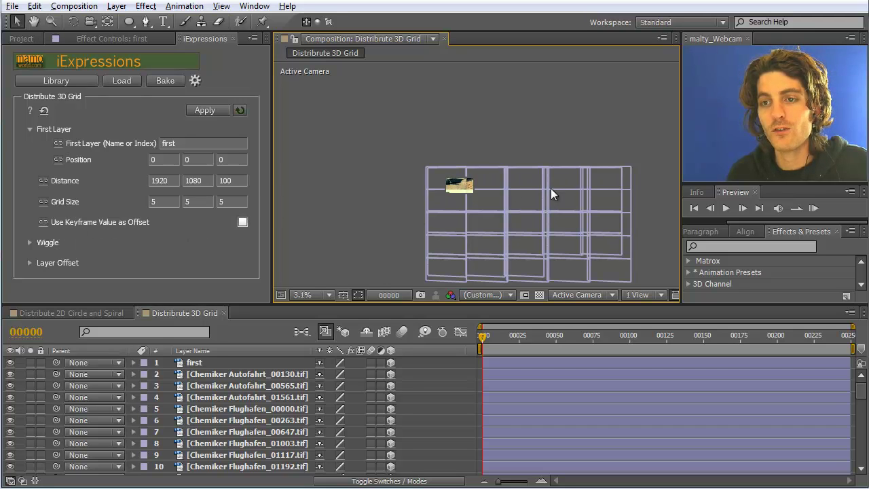
left_click(163, 201)
key("Tab")
key("shift+Tab")
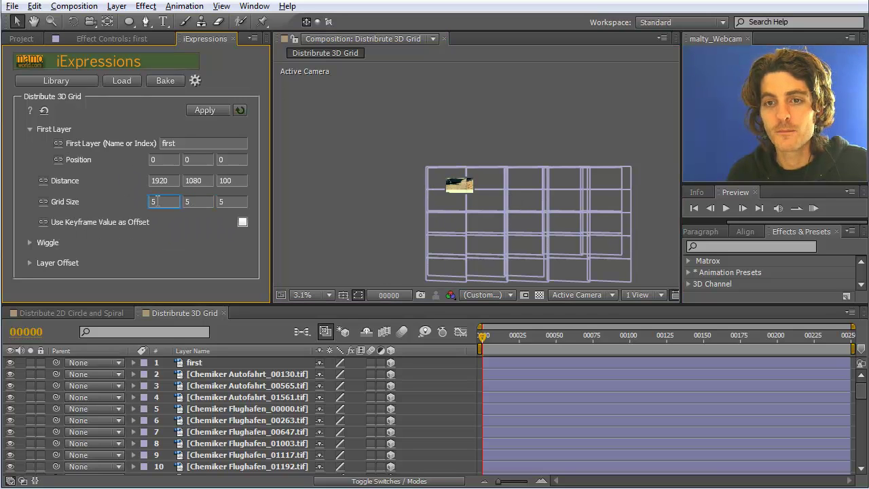
type("4")
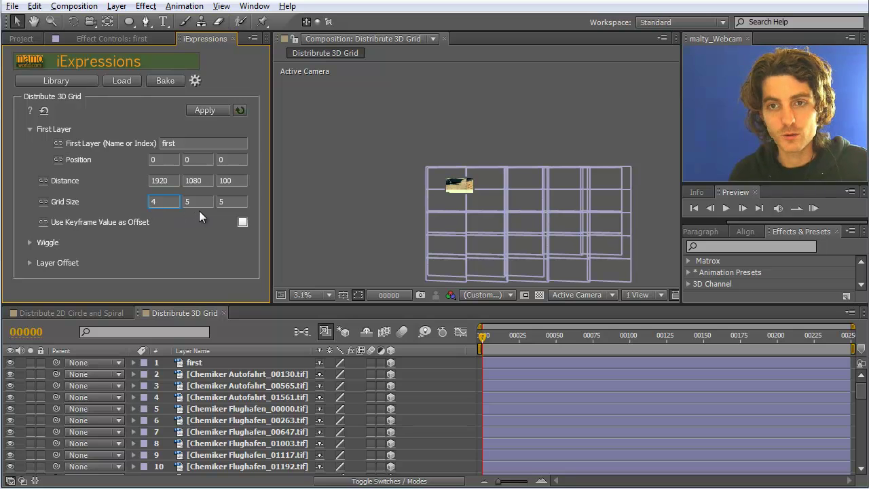
key("Tab")
type("4")
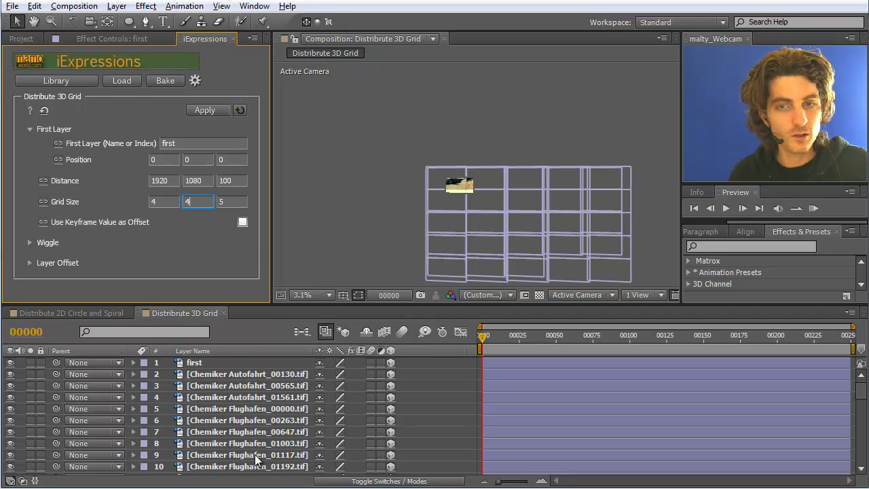
key("ctrl+a")
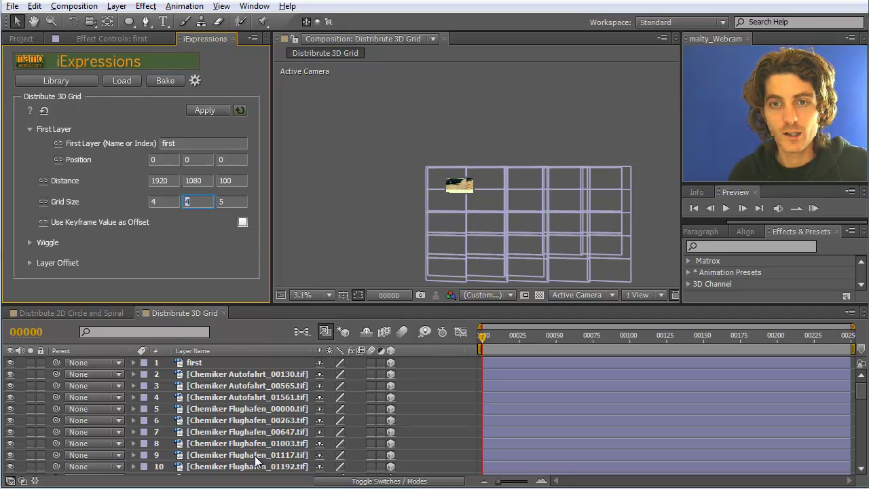
left_click(201, 360)
key("ctrl+a")
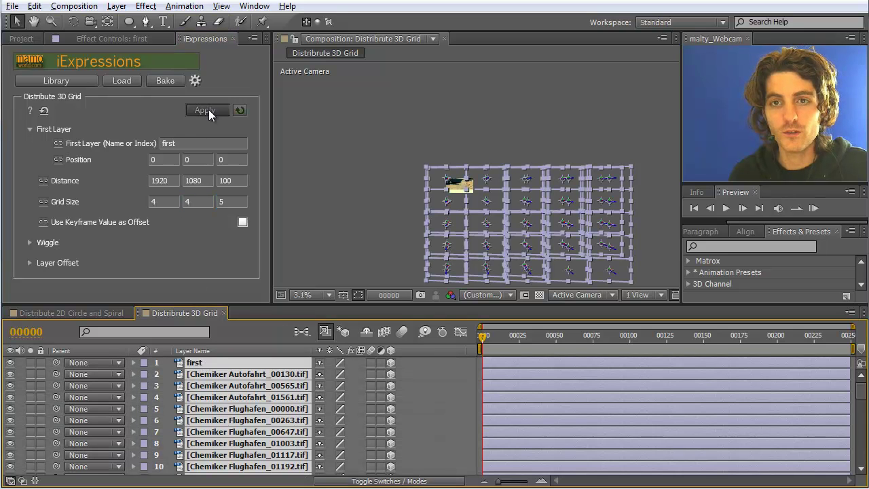
left_click(209, 109)
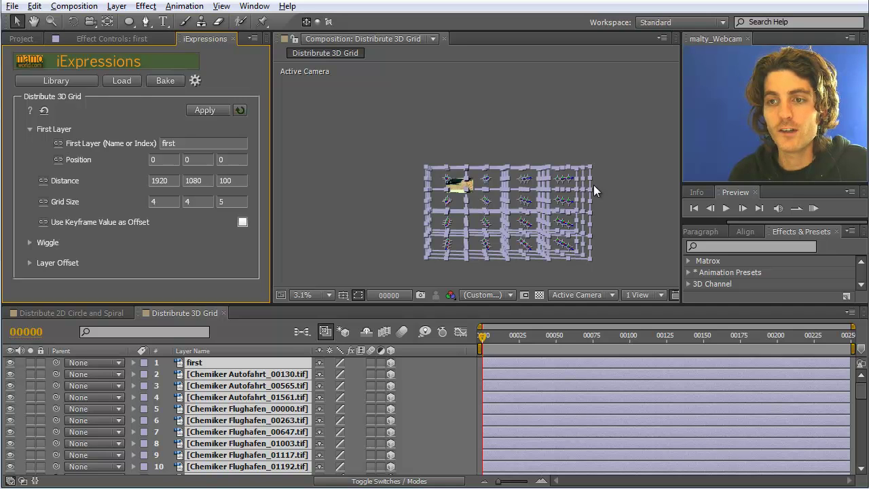
left_click(600, 210)
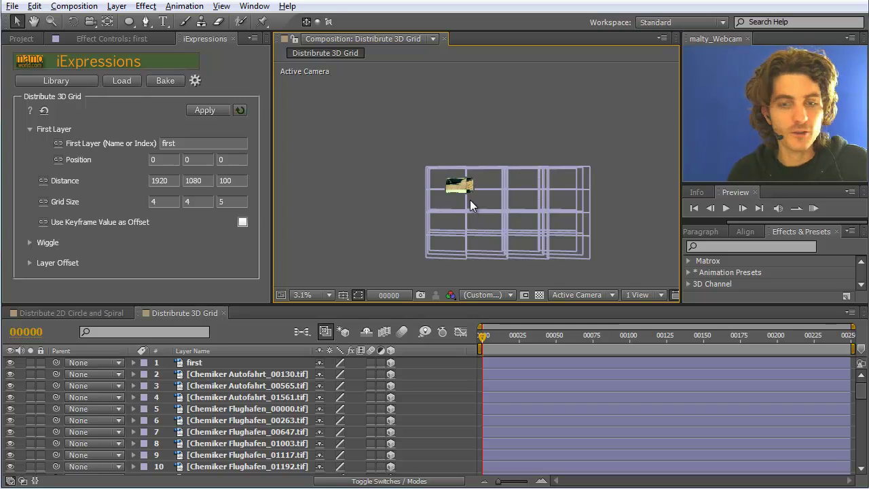
scroll(470, 199, "up", 1)
scroll(468, 199, "down", 1)
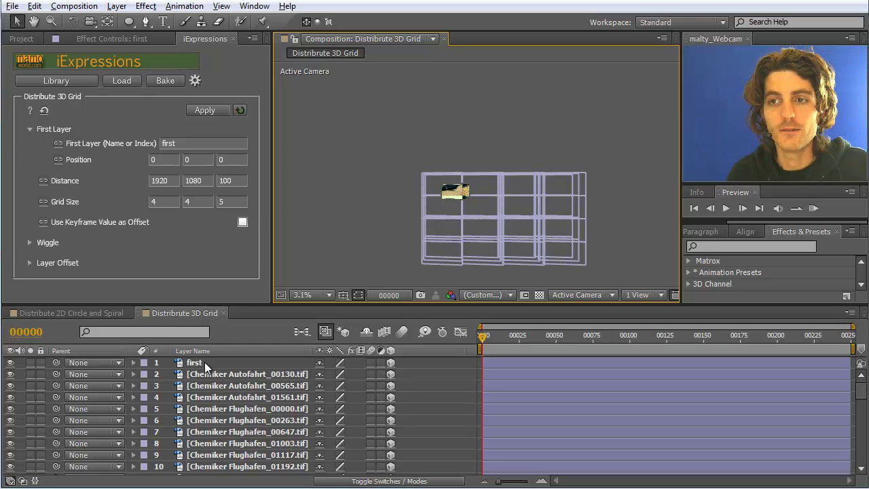
- Create a new Null Object layer and rename it 'parent'
left_click(114, 7)
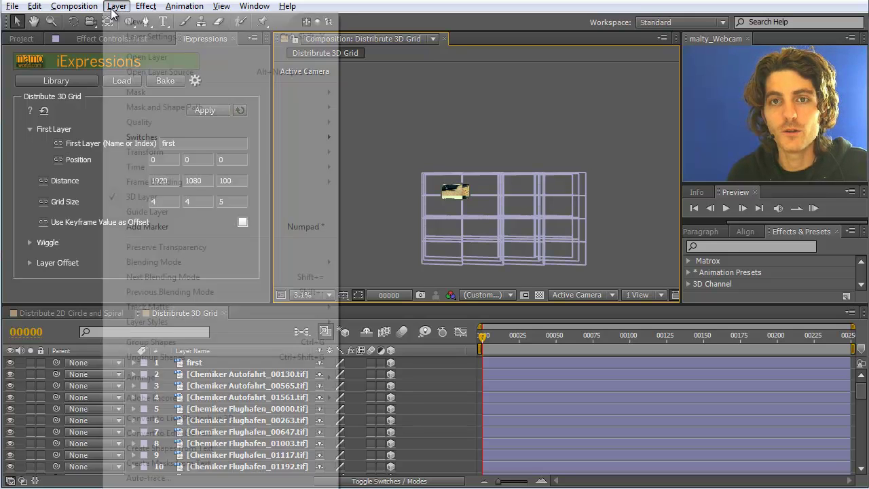
mouse_move(136, 22)
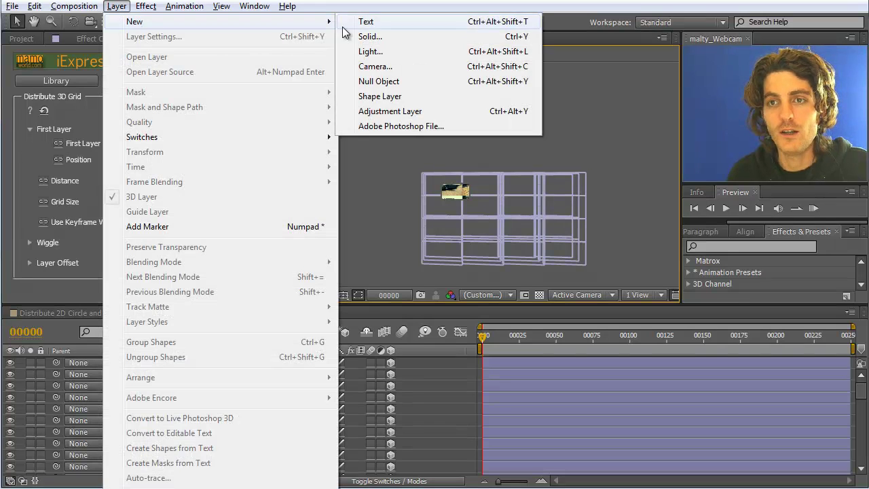
left_click(383, 83)
left_click(231, 362)
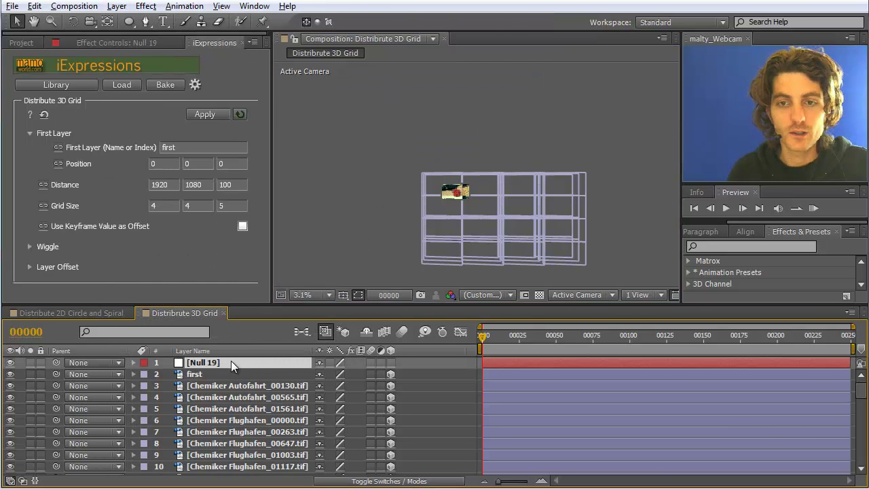
key("Return")
key("BackSpace")
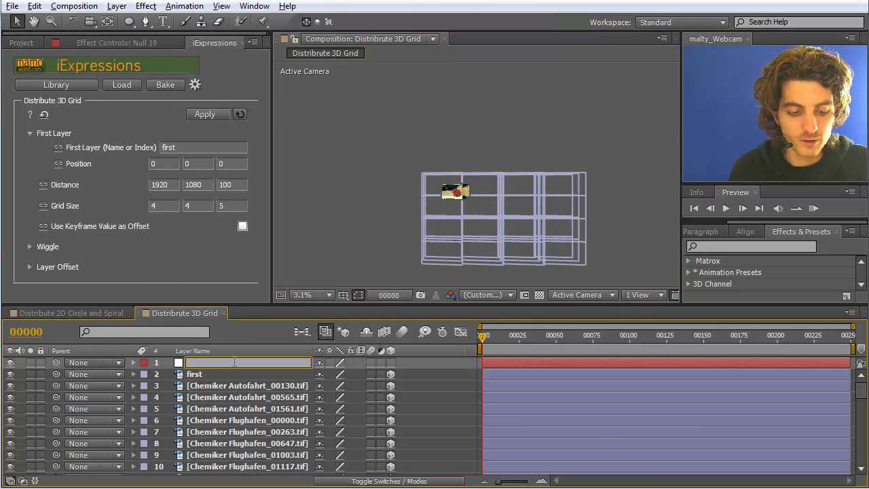
type("parent")
key("Return")
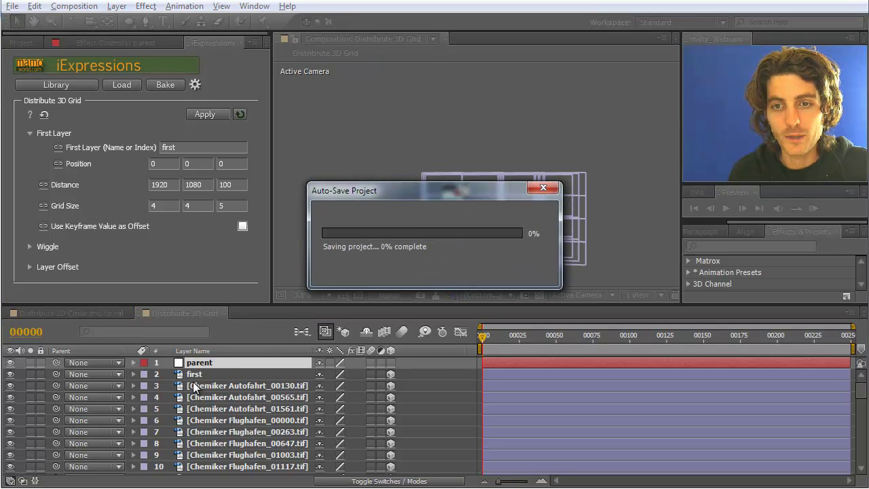
- Parent every grid layer except the null to the 'parent' layer
left_click(199, 374)
key("ctrl+a")
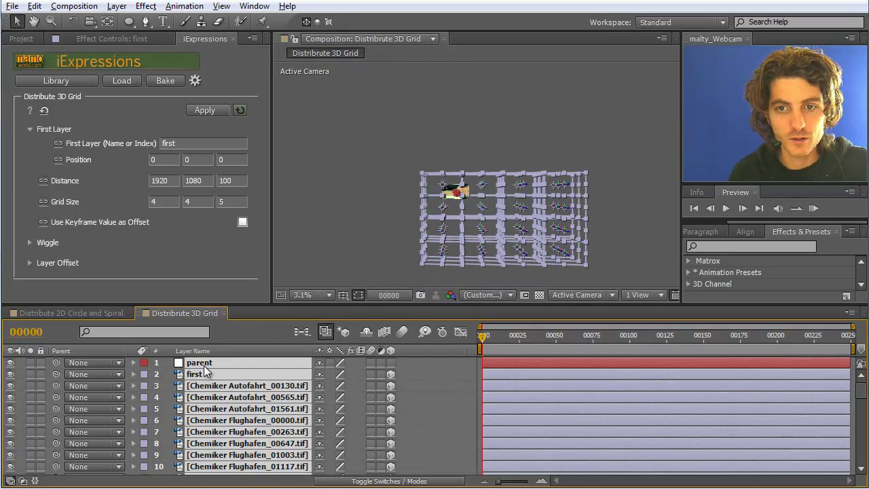
left_click(204, 362, "ctrl")
left_click_drag(57, 375, 190, 362)
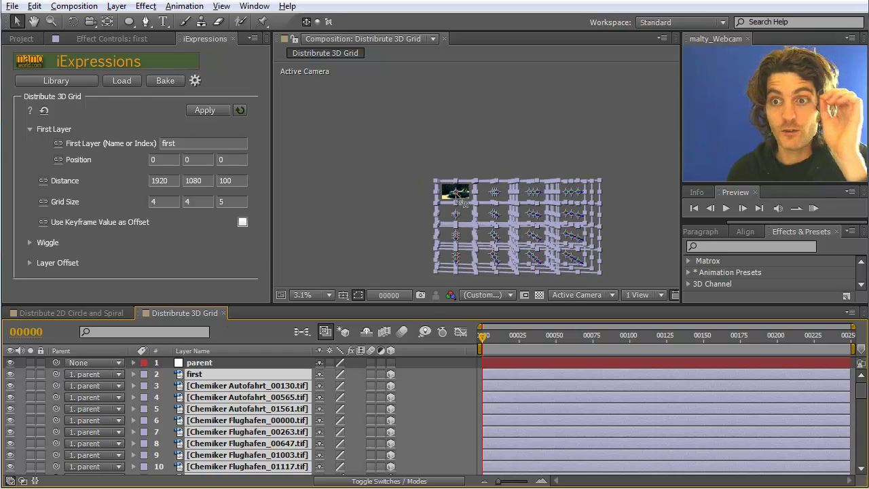
scroll(457, 197, "up", 2)
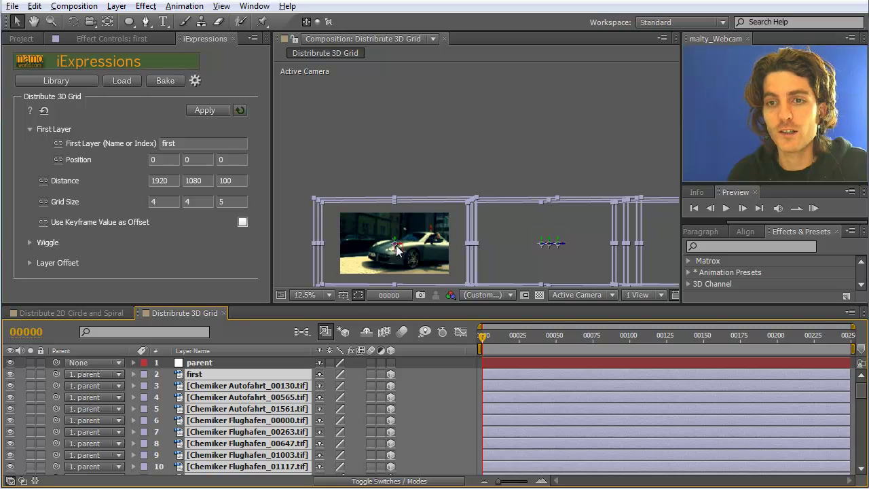
- Make the parent null a 3D layer with its Position property shown
left_click(222, 363)
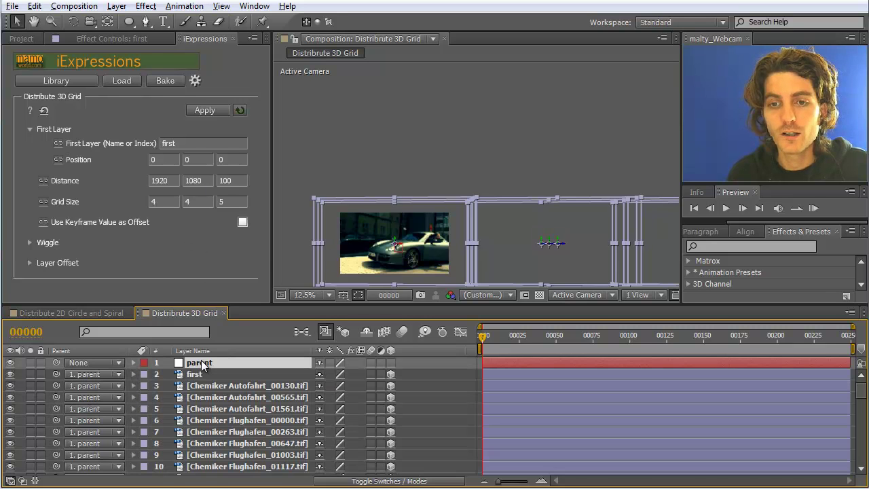
key("p")
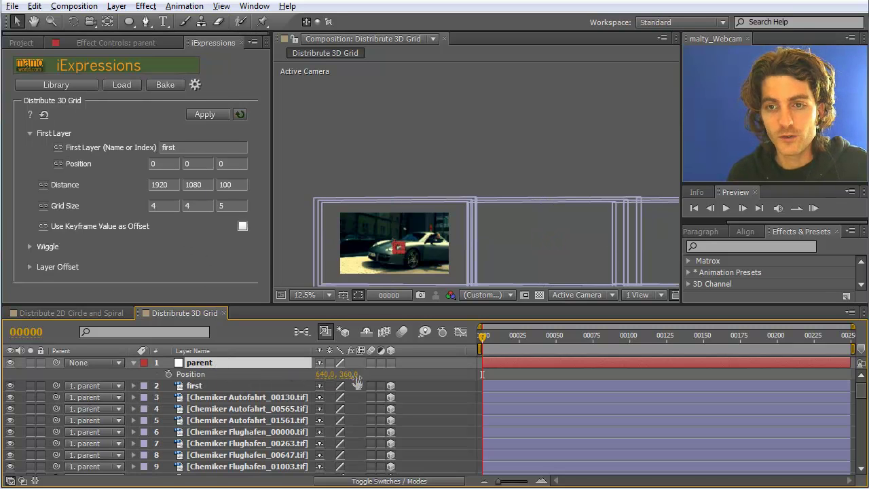
left_click(391, 362)
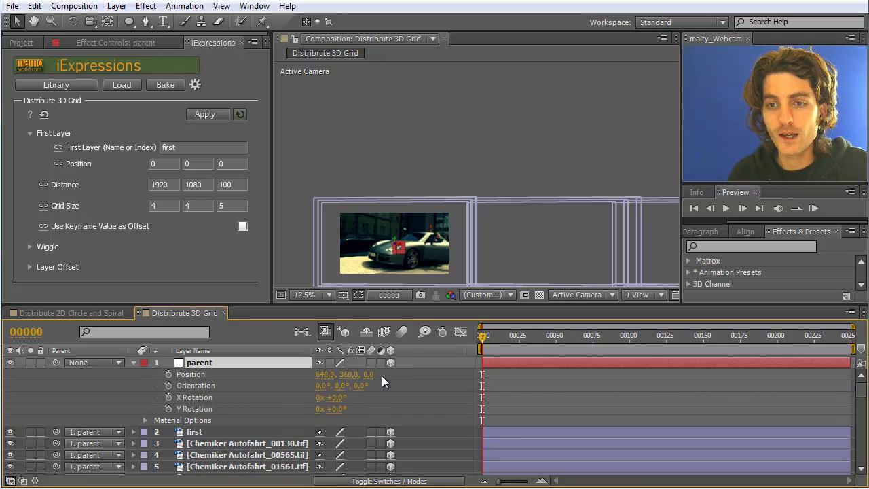
left_click_drag(371, 379, 374, 384)
- Set the parent's Z position to 10000 and pan the view to bring the image grid in
left_click(373, 378)
type("1")
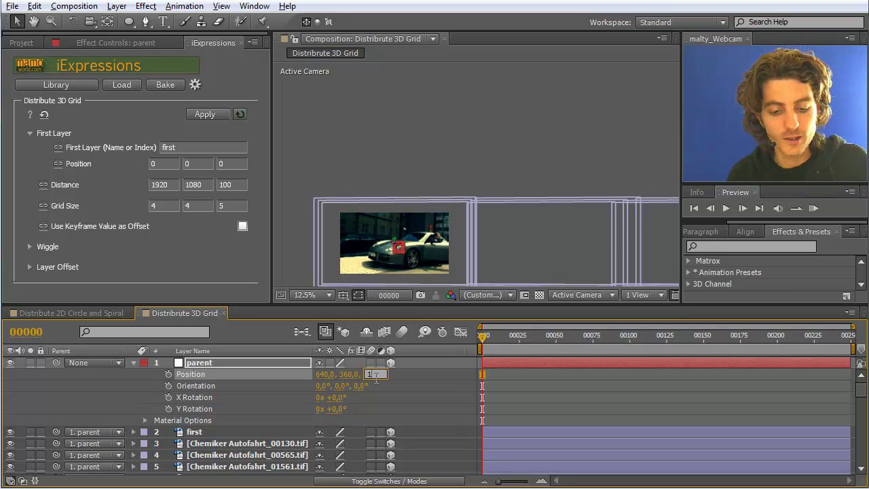
type("000")
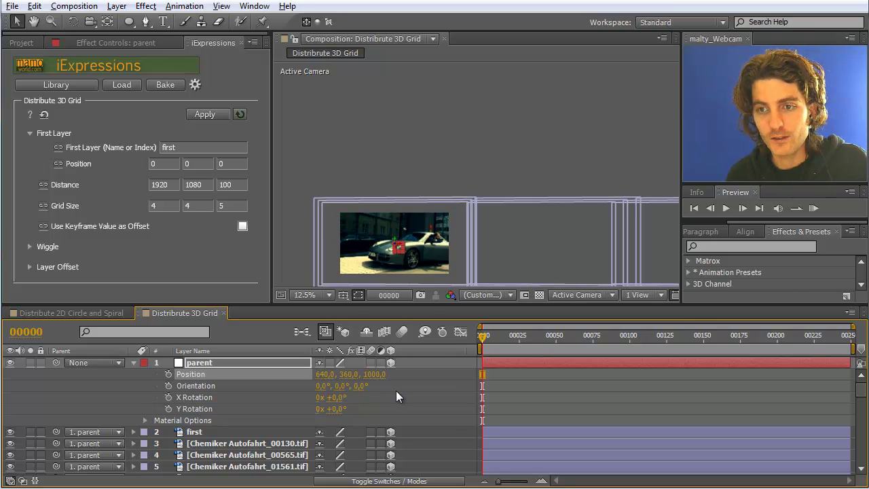
key("Return")
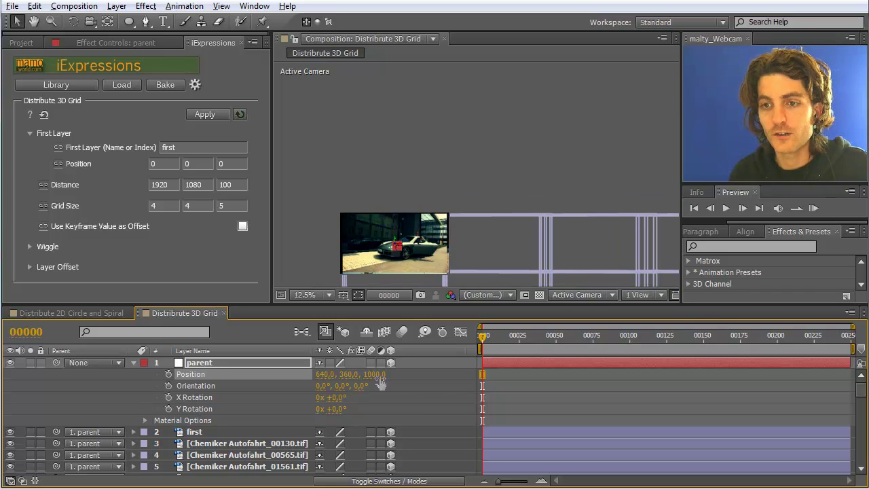
left_click(375, 374)
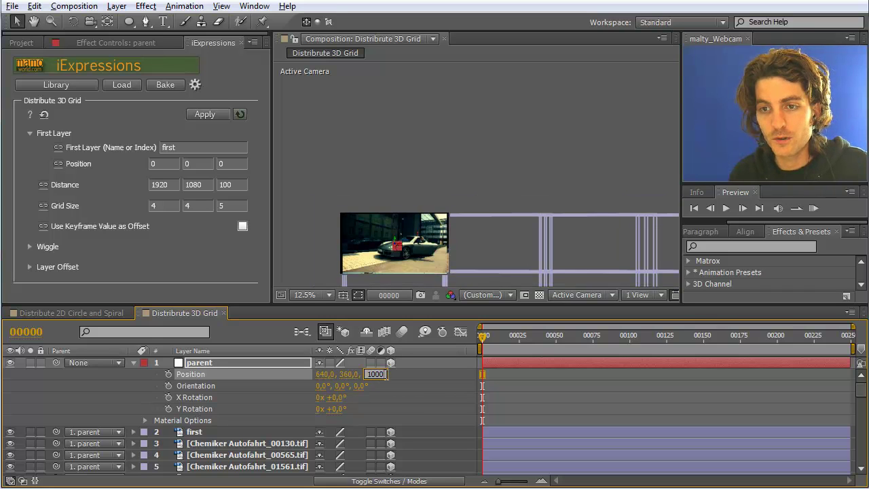
type("10000")
key("Return")
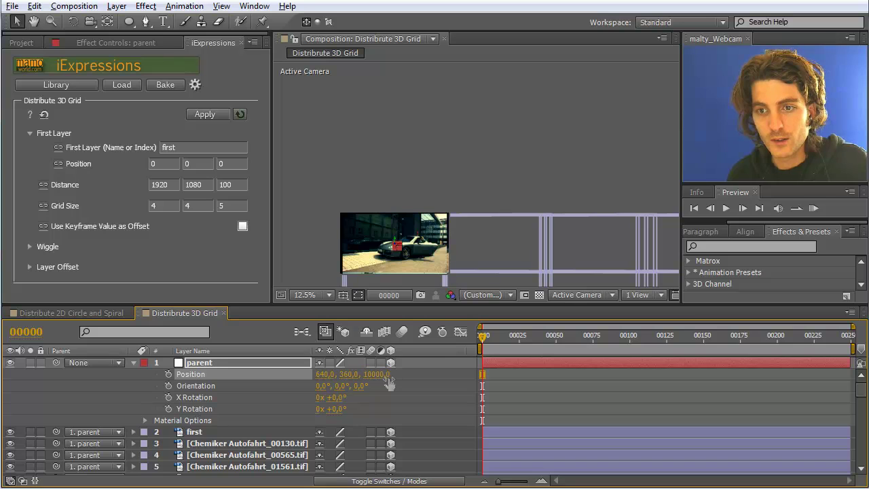
scroll(452, 269, "up", 1)
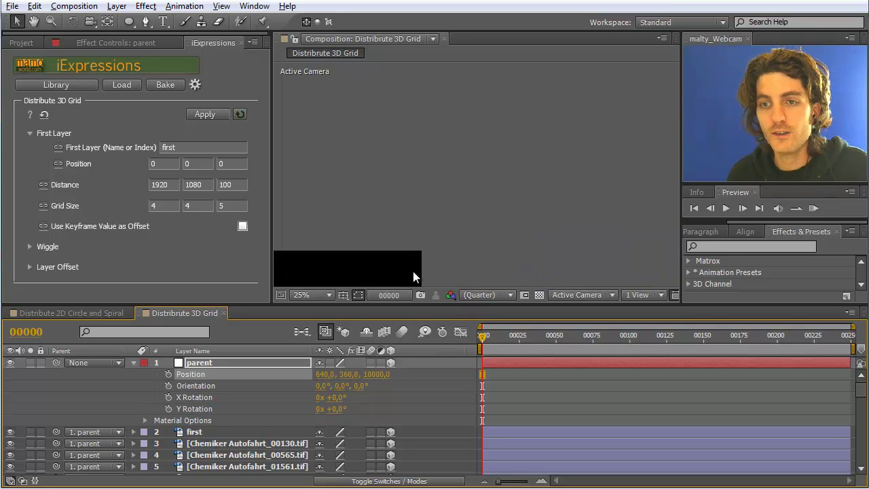
key("space")
scroll(400, 262, "down", 1)
left_click_drag(400, 238, 455, 182)
scroll(455, 182, "up", 1)
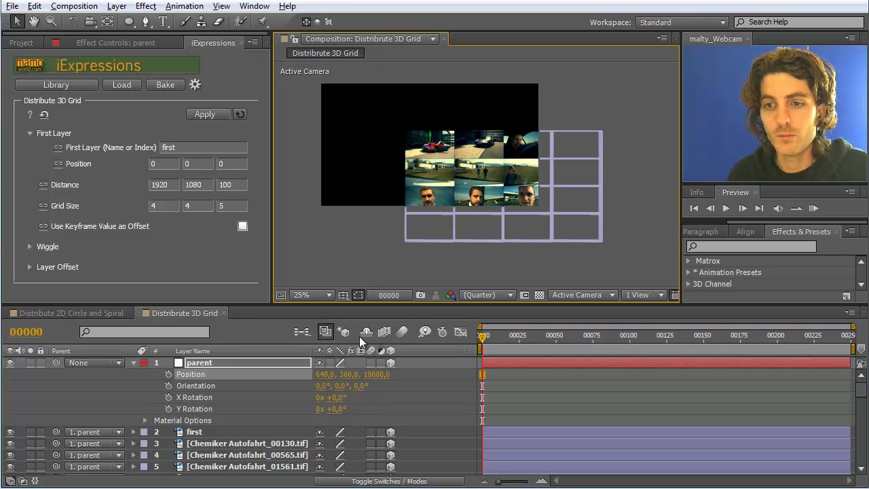
- Move the parent null to X -1500, Y -172 so the image grid fills the frame
left_click(325, 374)
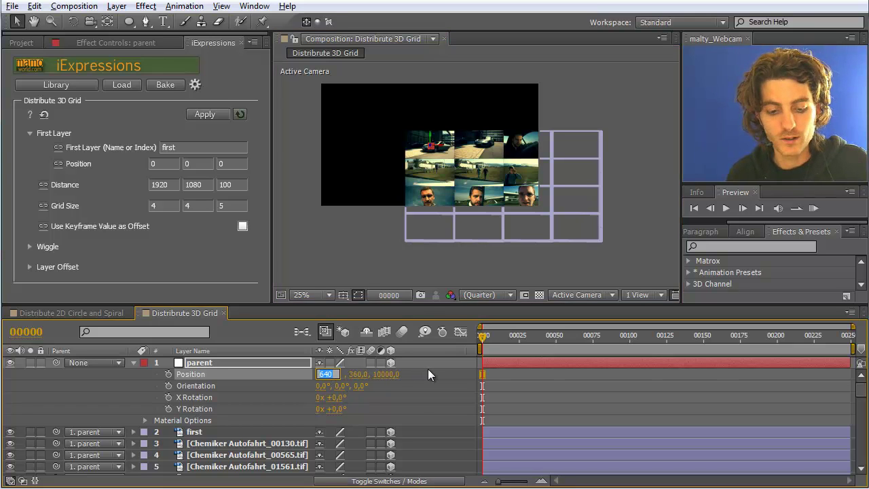
type("0")
key("Return")
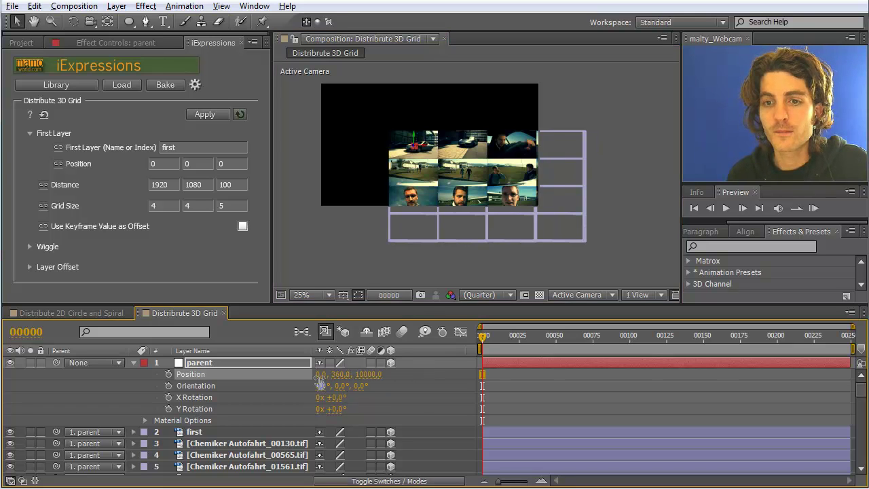
left_click(323, 374)
type("-800")
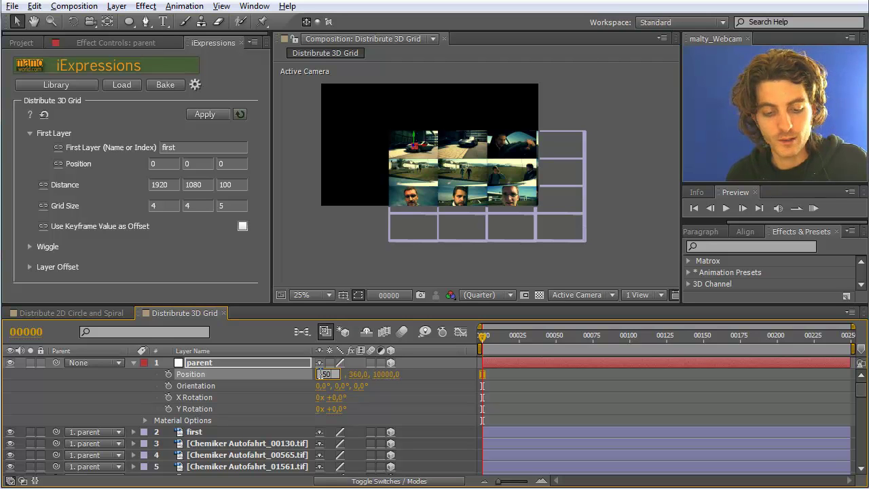
key("Return")
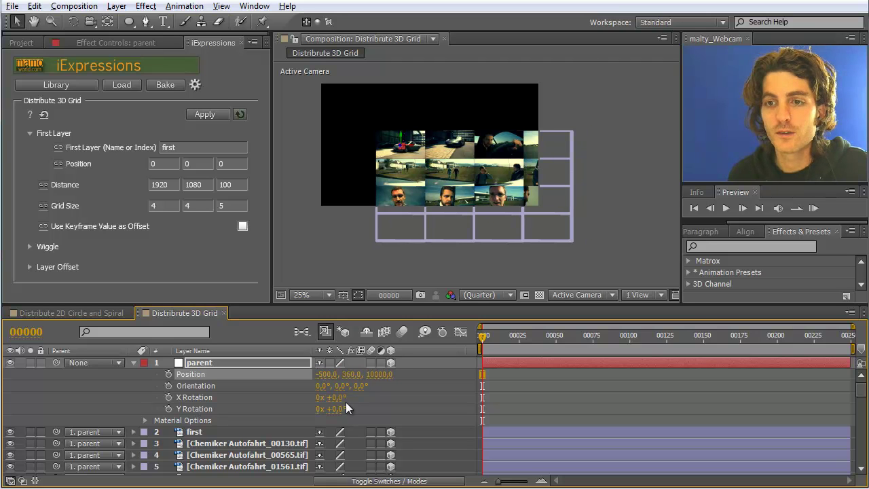
left_click_drag(410, 147, 239, 151)
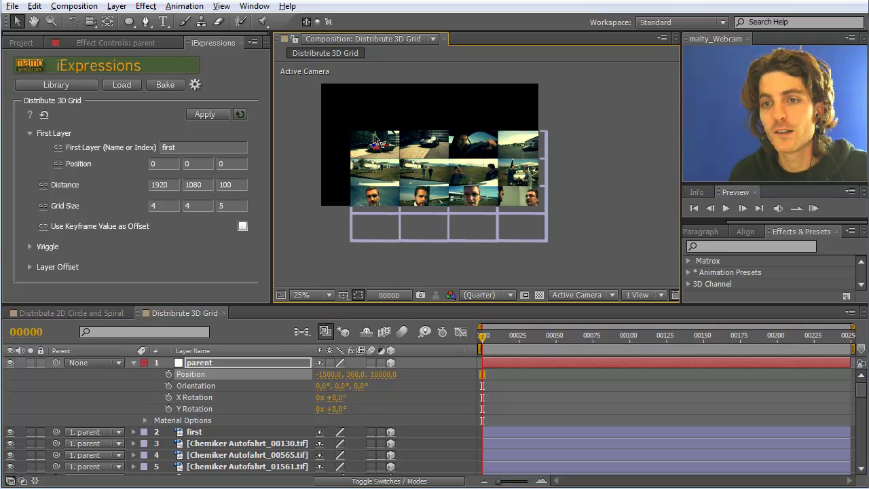
left_click_drag(376, 131, 379, 79)
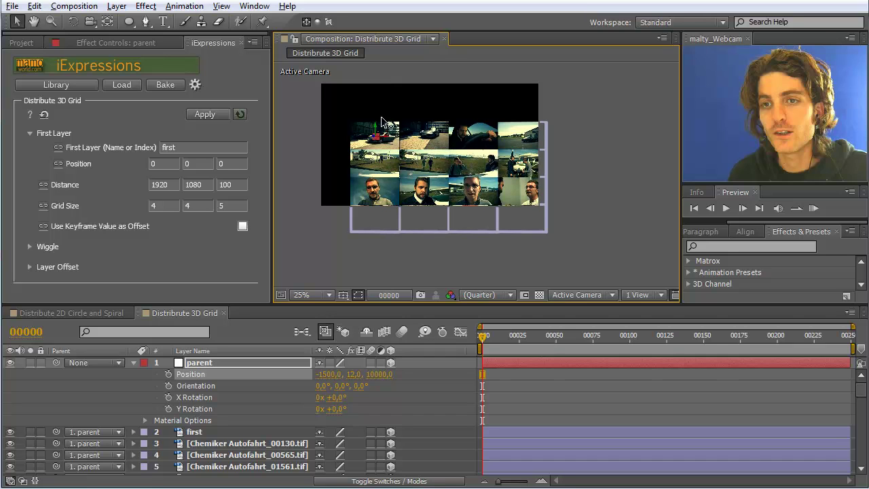
left_click_drag(378, 128, 377, 97)
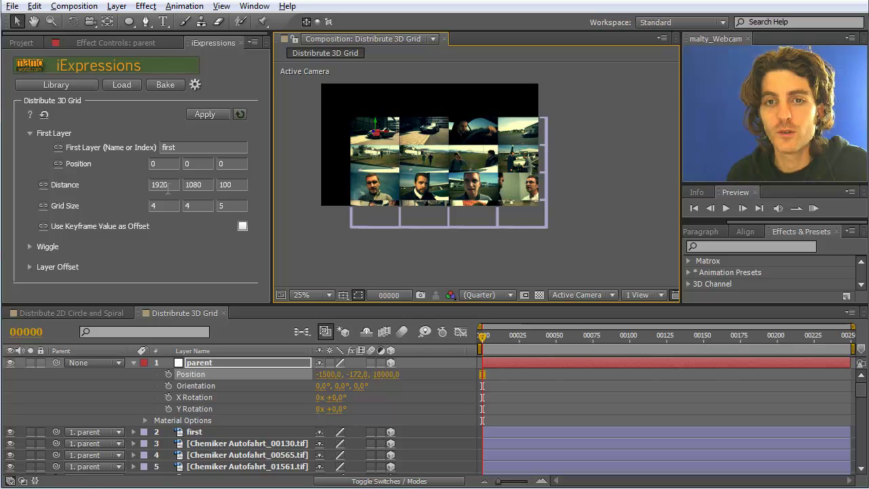
- Scale all grid layers to 60%, then deselect and zoom the composition view to 50%
left_click(197, 433)
scroll(208, 440, "down", 12)
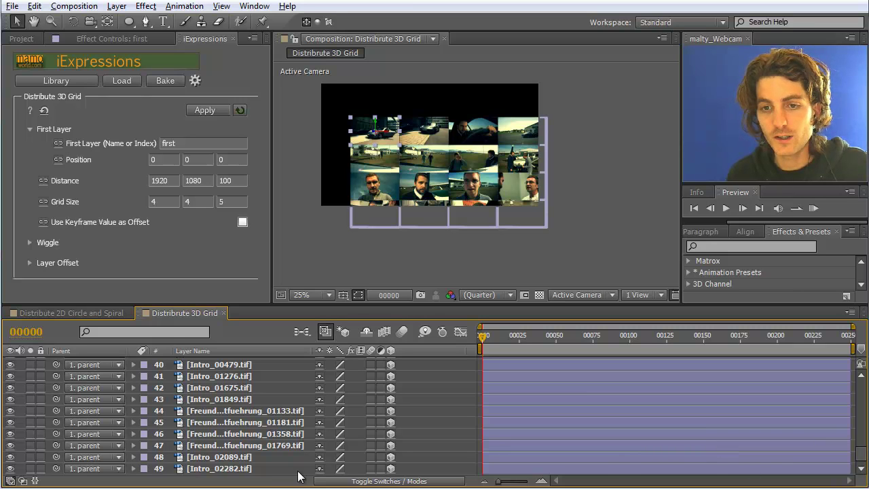
key("ctrl+a")
key("s")
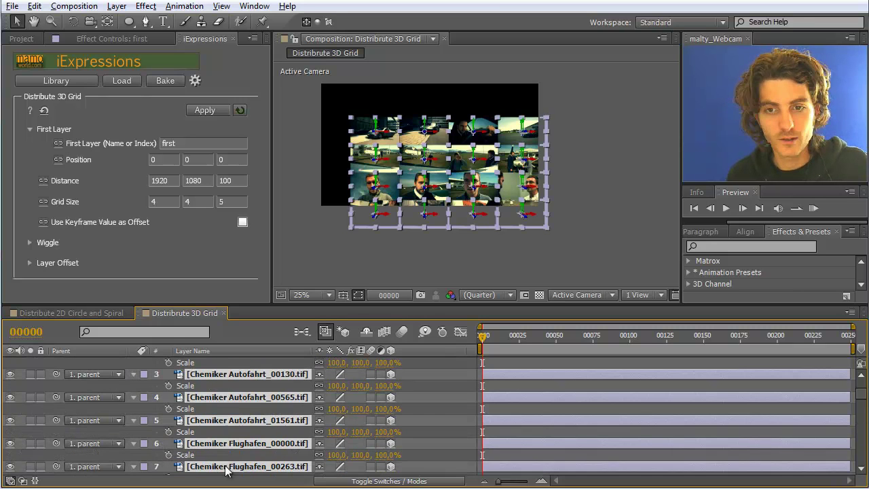
left_click(337, 433)
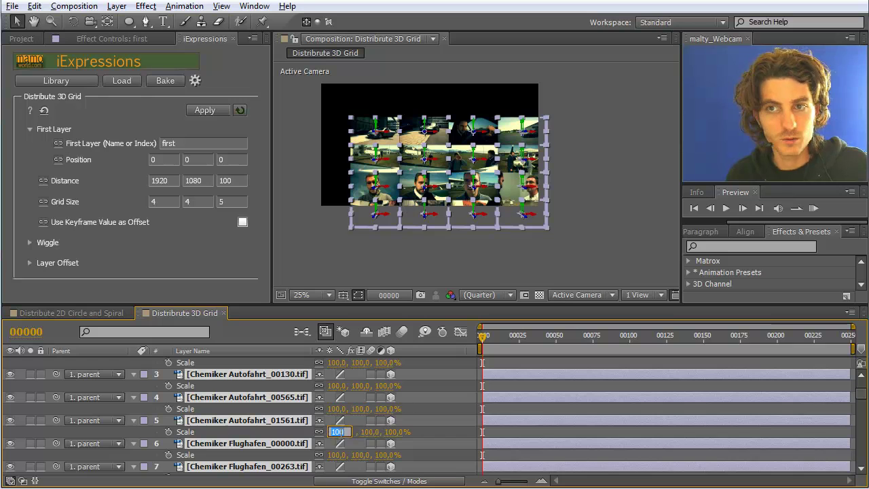
type("60")
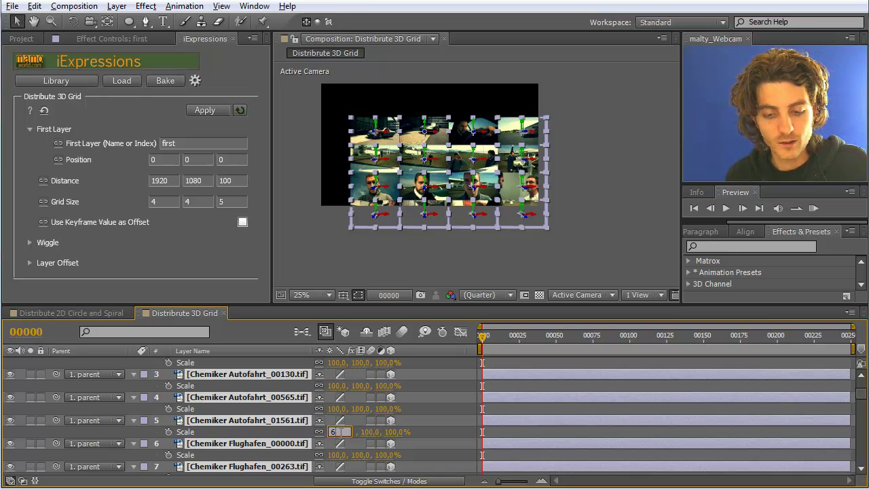
key("Return")
left_click(358, 246)
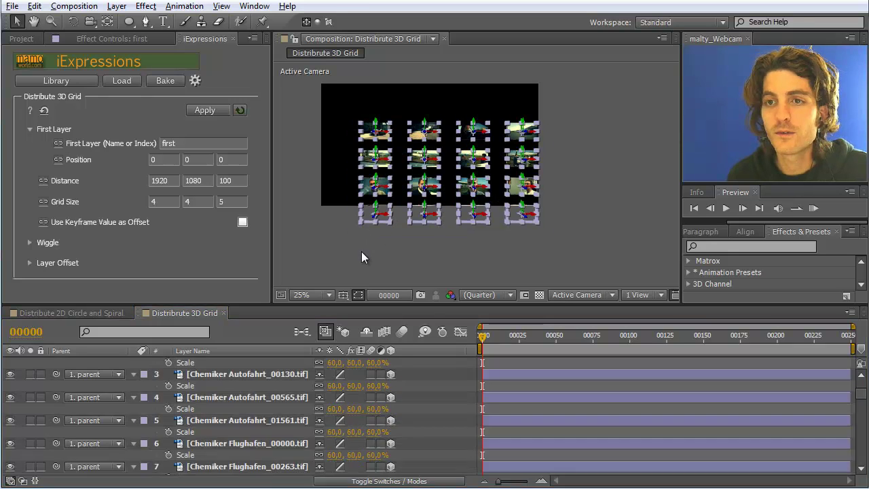
key("period")
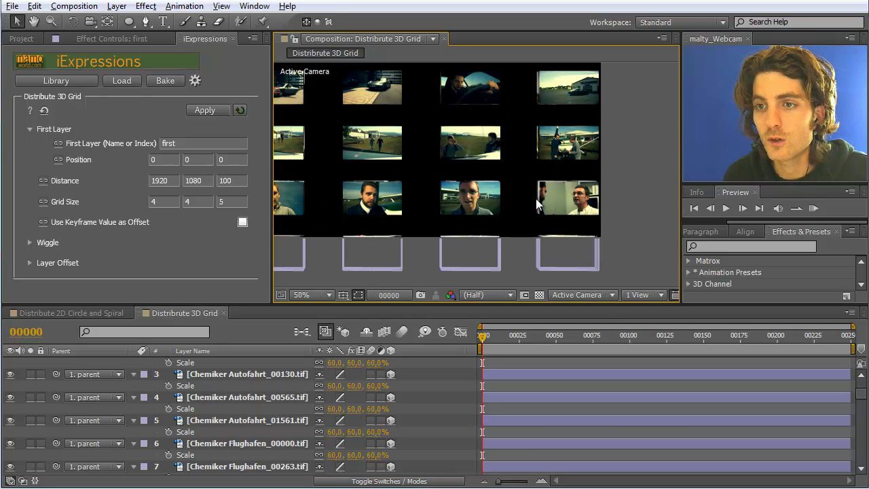
- Set the third Distance value to 1000 and reapply the grid to all image layers except parent
left_click(238, 180)
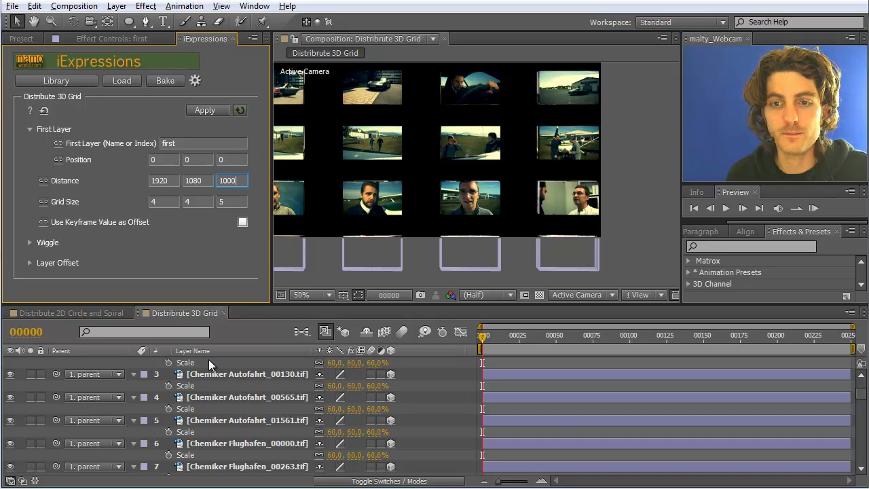
left_click(221, 468)
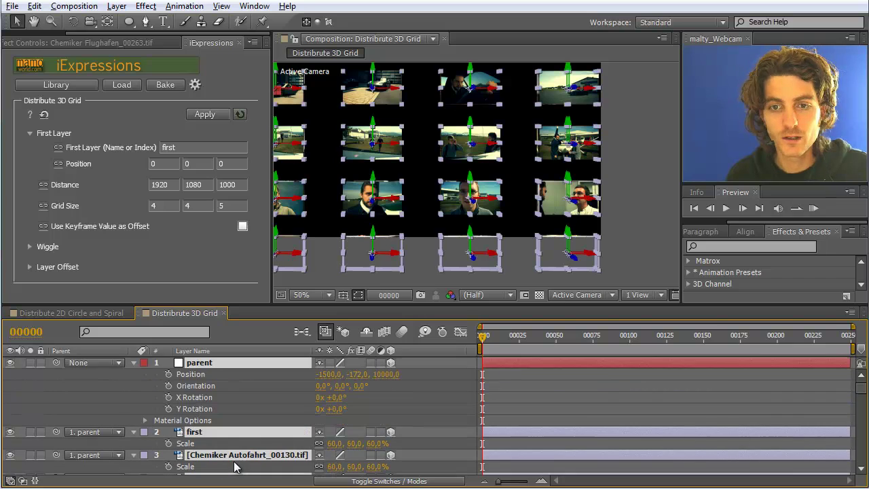
left_click(212, 367, "ctrl")
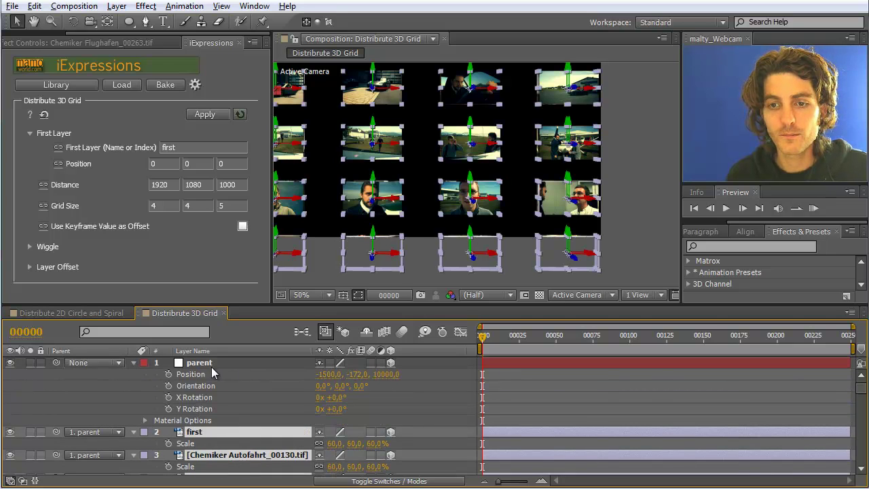
left_click(213, 115)
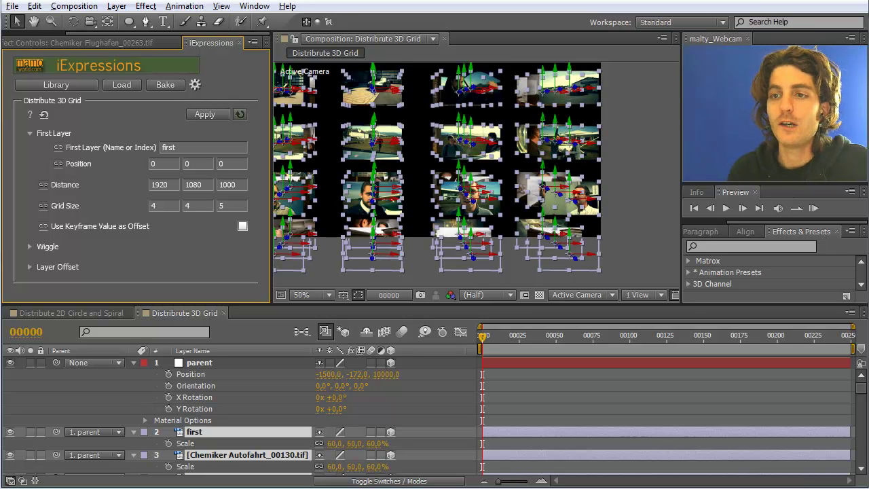
left_click(512, 276)
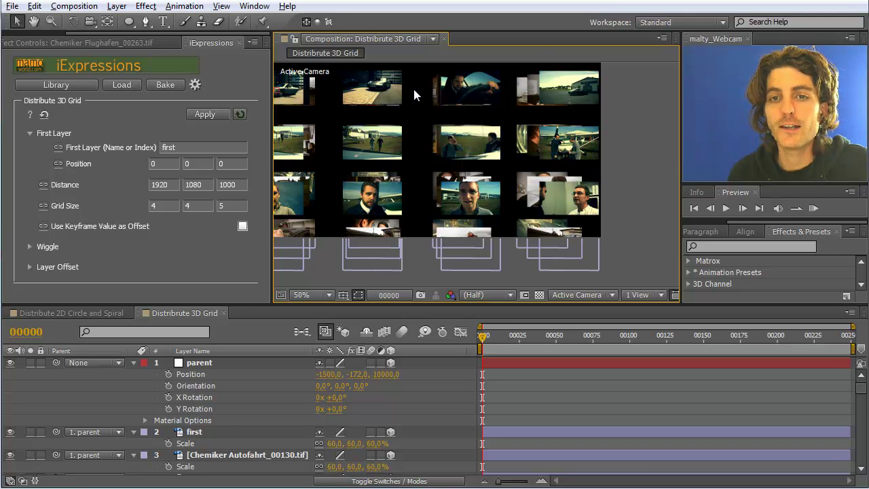
- Set the X Layer Offset to 1 and reapply the grid to every layer except parent
left_click(29, 268)
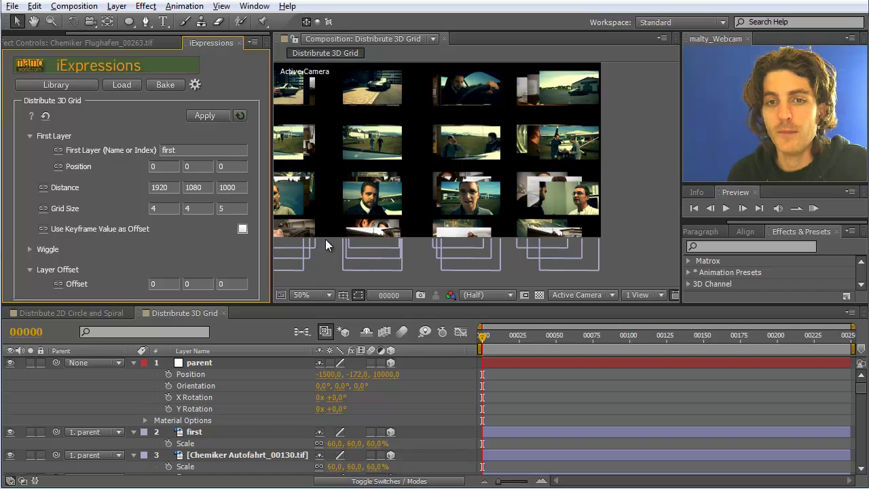
left_click(166, 284)
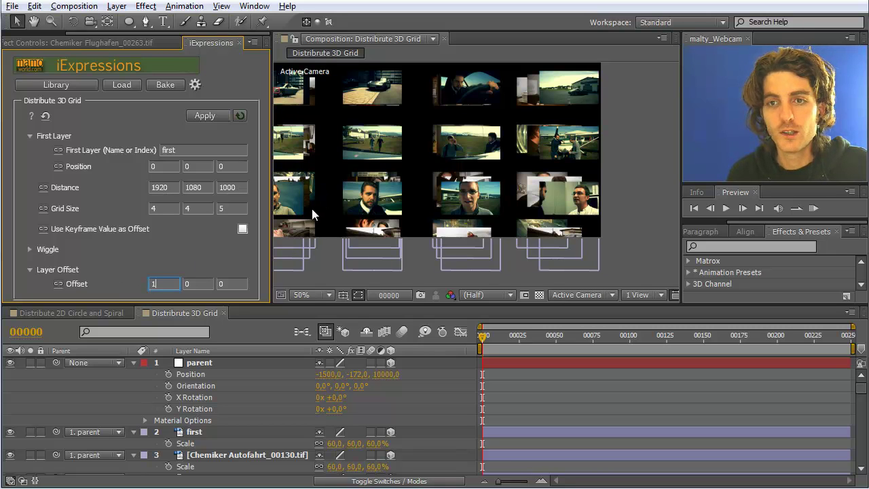
key("comma")
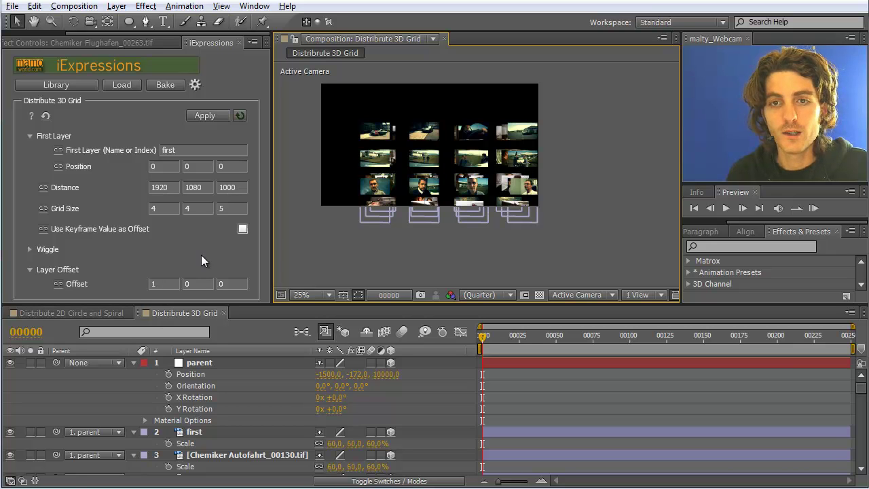
left_click(208, 433)
key("ctrl+a")
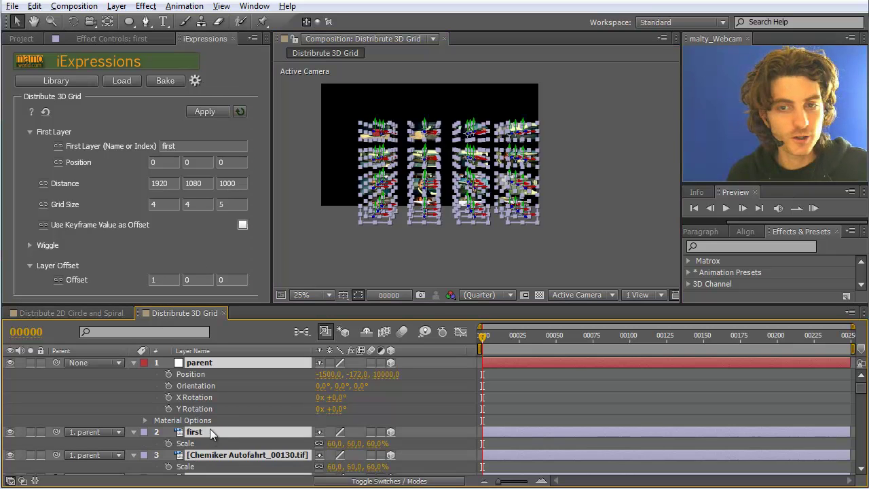
left_click(196, 366, "ctrl")
left_click(203, 113)
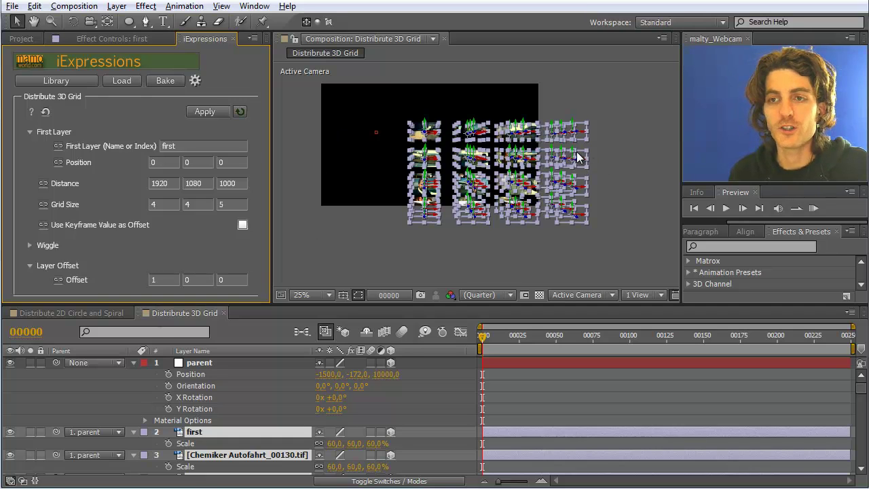
- Set the grid's Z Layer Offset to 1 and reapply the 3D grid to the image layers
left_click(233, 279)
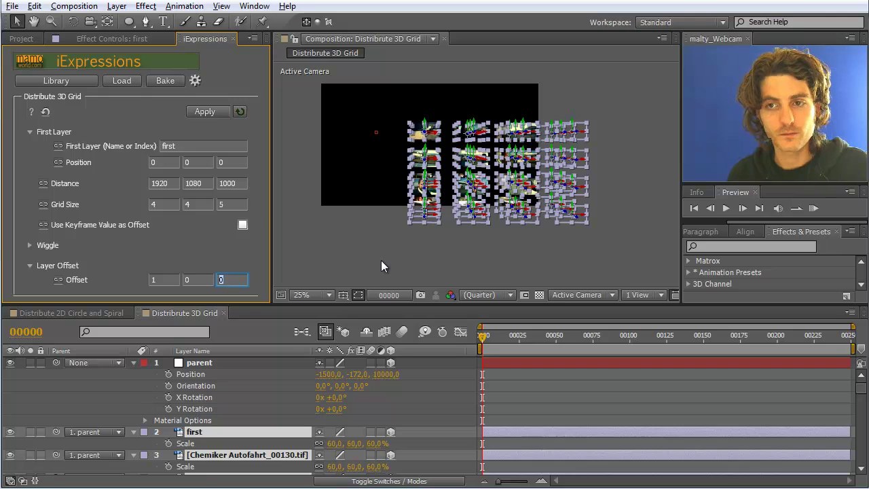
type("1")
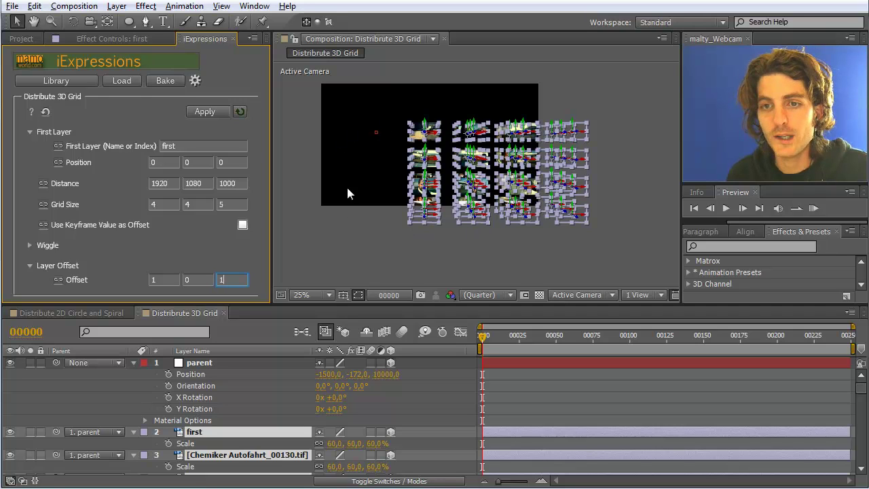
left_click(206, 111)
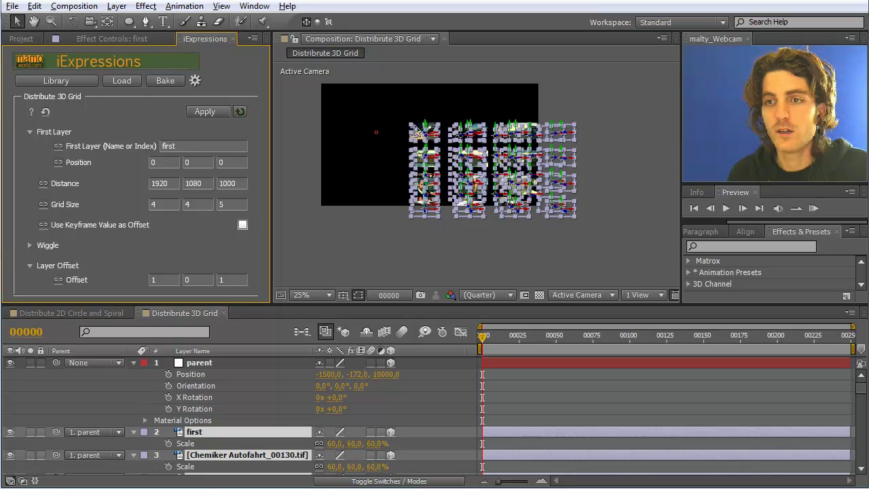
- Deselect all layers and zoom the viewer to 50% and back to 25% to inspect the grid
left_click(408, 226)
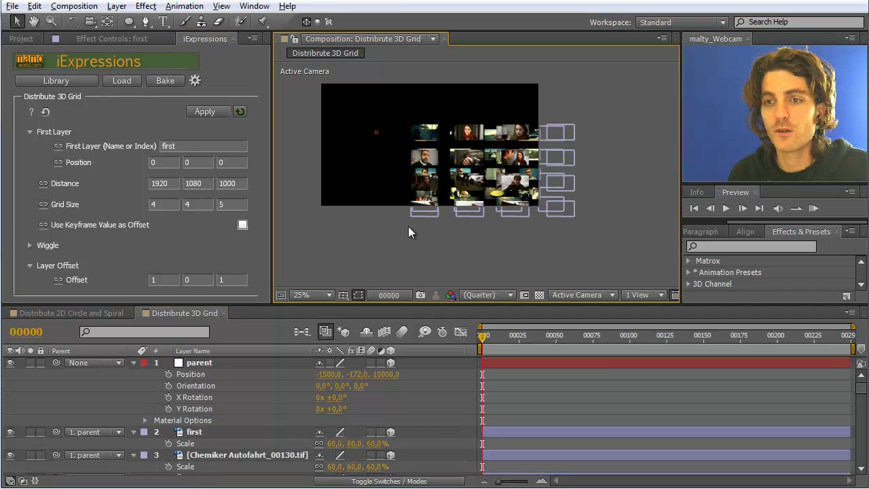
key("period")
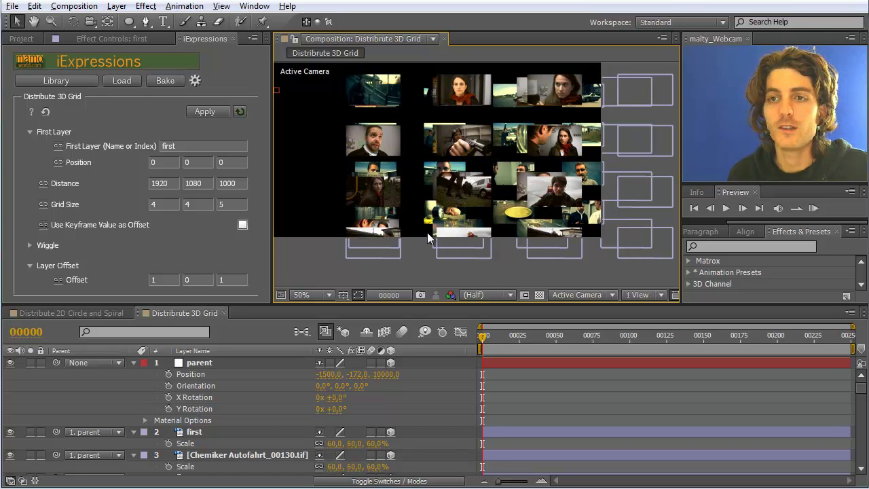
key("comma")
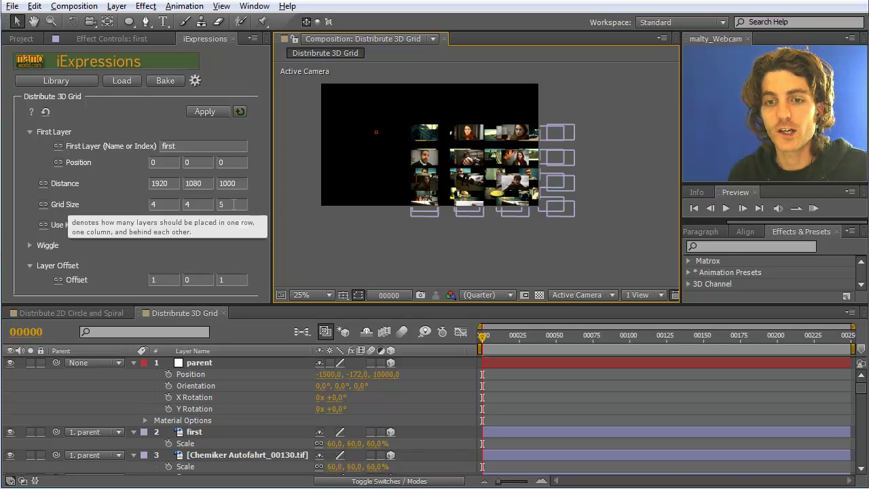
- Count the 48 image layers and enter 48/16 as the Grid Size depth, giving 3
scroll(246, 444, "down", 1)
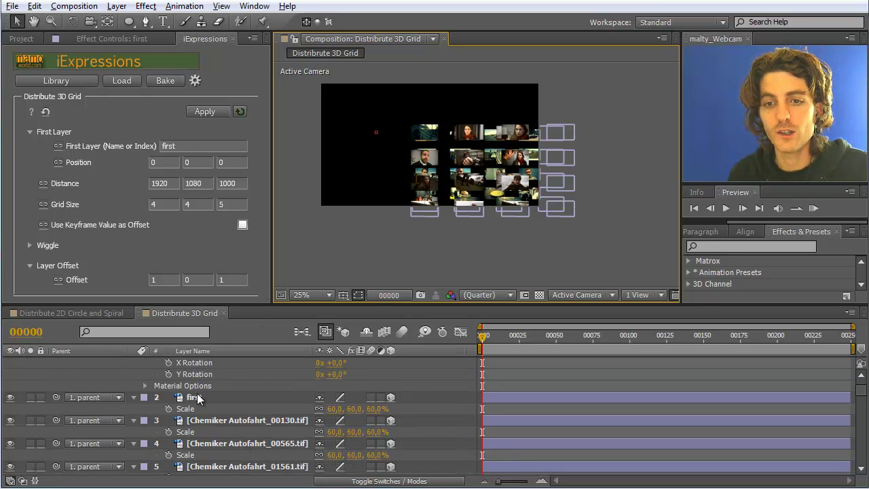
scroll(209, 415, "down", 8)
scroll(215, 425, "down", 20)
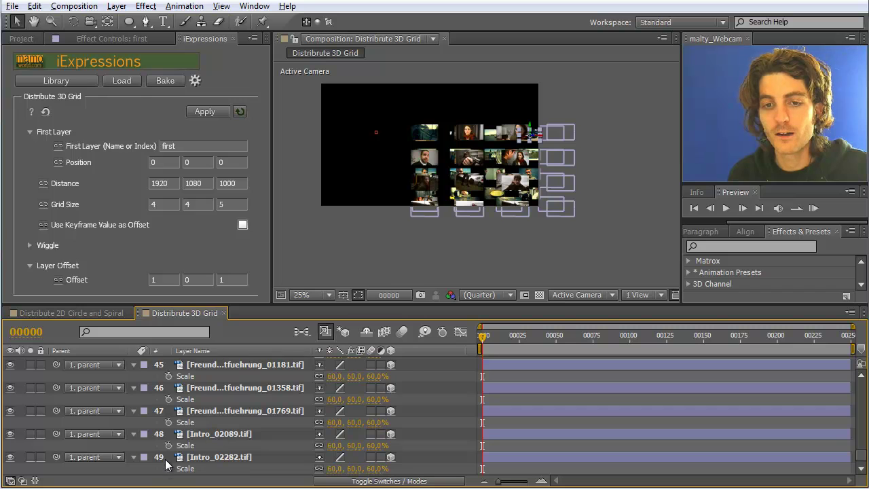
scroll(168, 463, "up", 10)
scroll(169, 463, "up", 20)
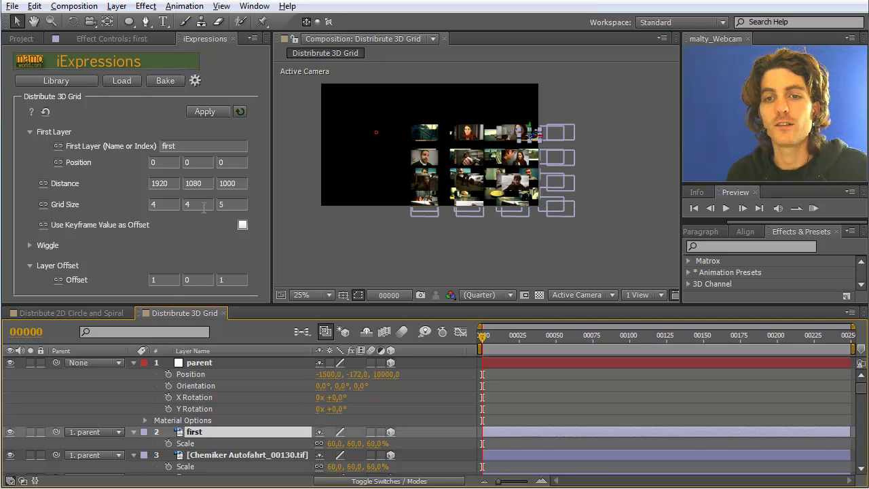
left_click(230, 205)
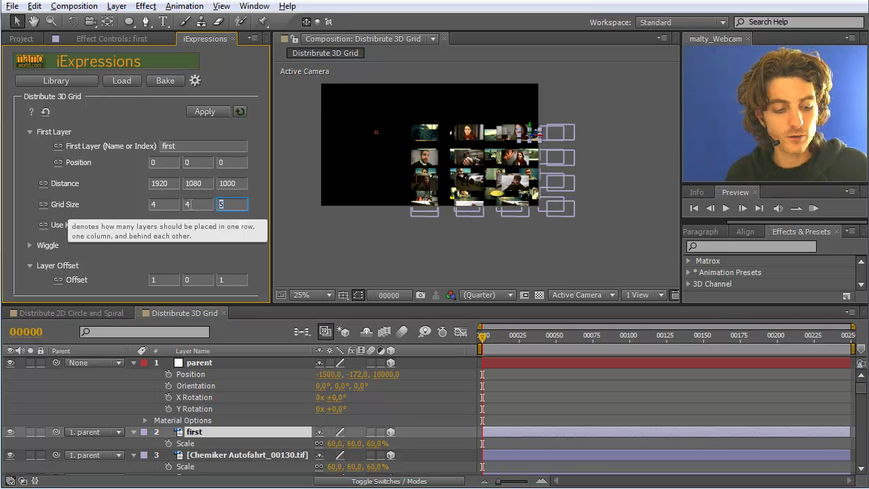
type("48")
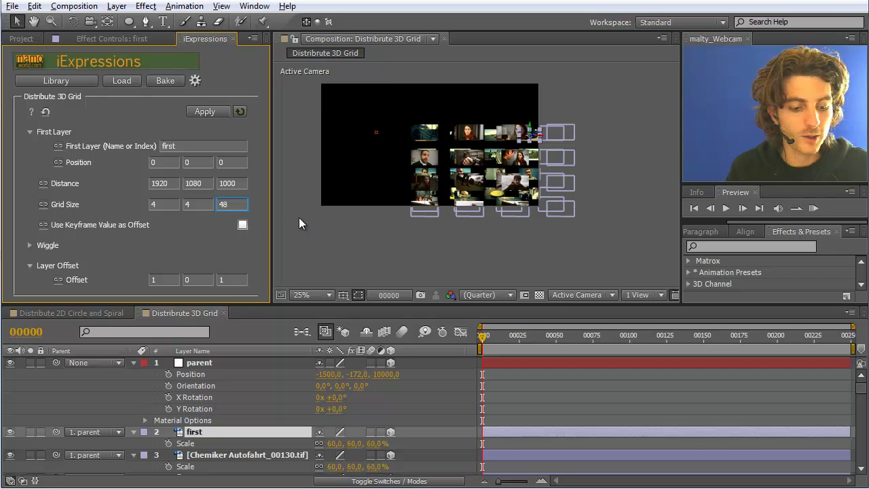
type("/16")
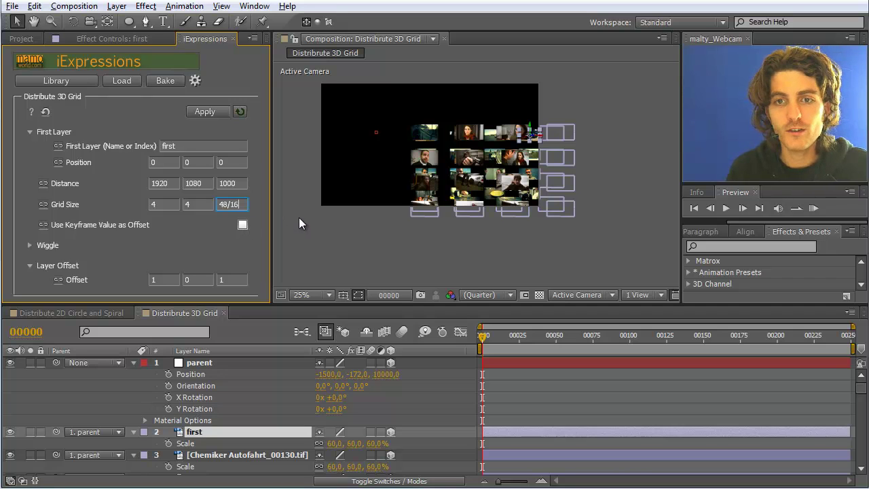
key("Return")
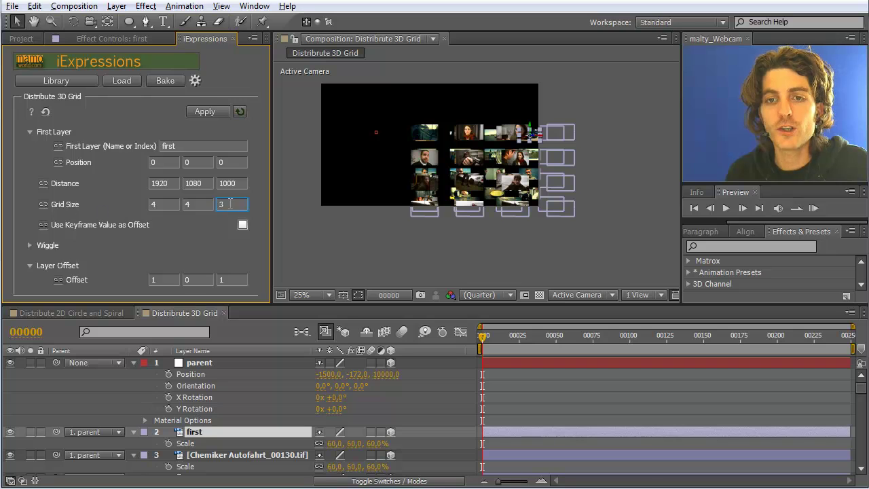
- Confirm the grid depth of 3 and select the parent layer to commit it
left_click_drag(233, 204, 213, 204)
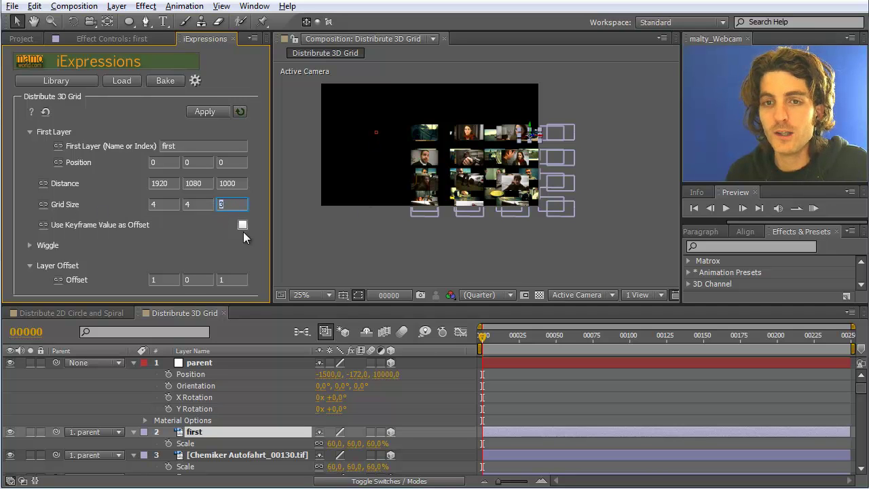
left_click(229, 280)
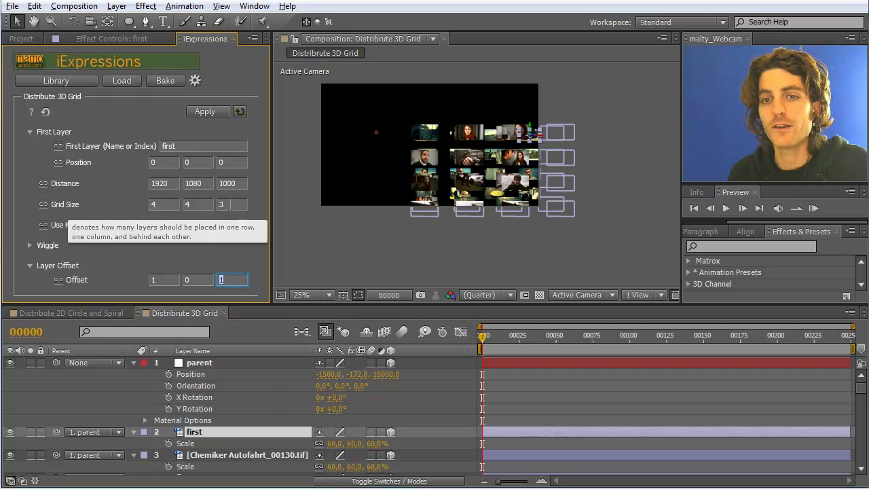
left_click(230, 204)
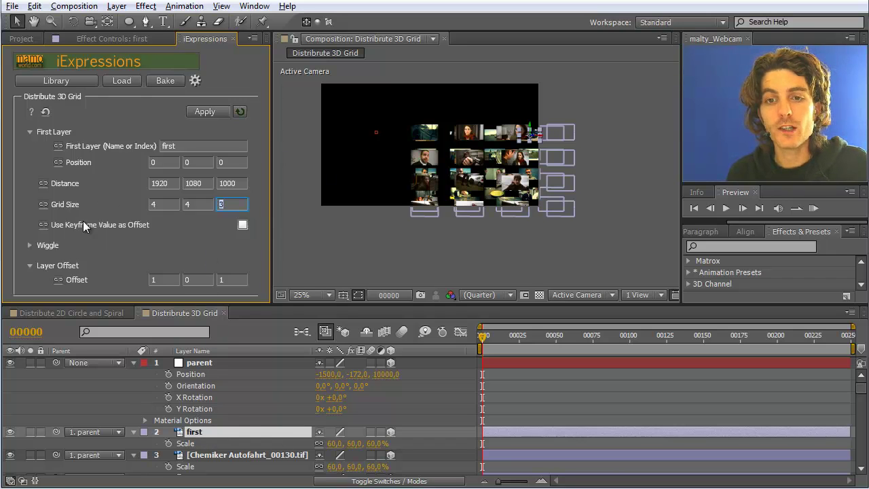
mouse_move(76, 281)
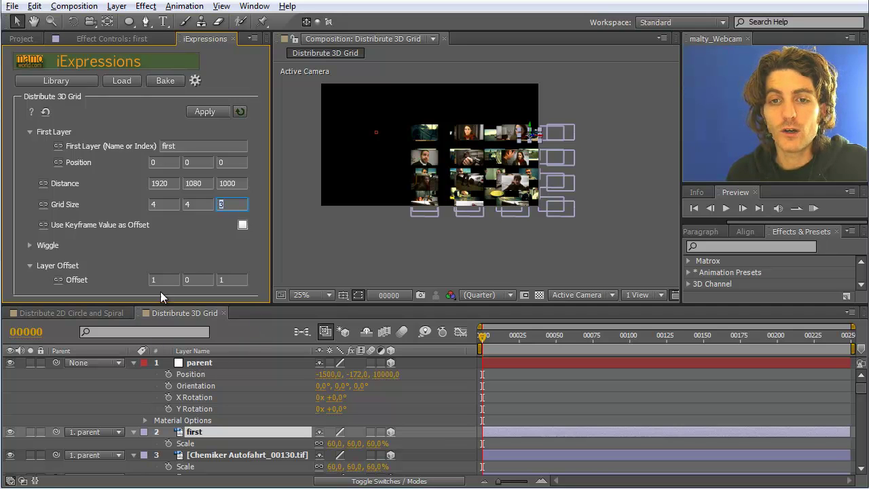
left_click(200, 364)
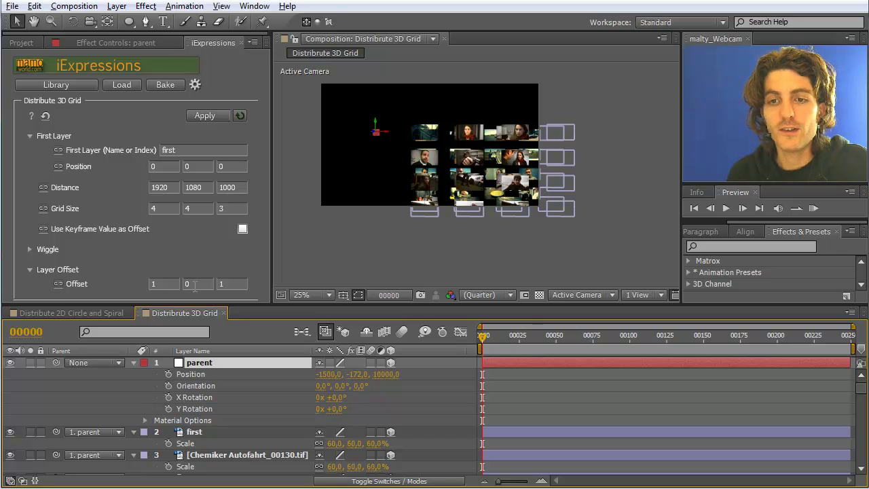
left_click(60, 284)
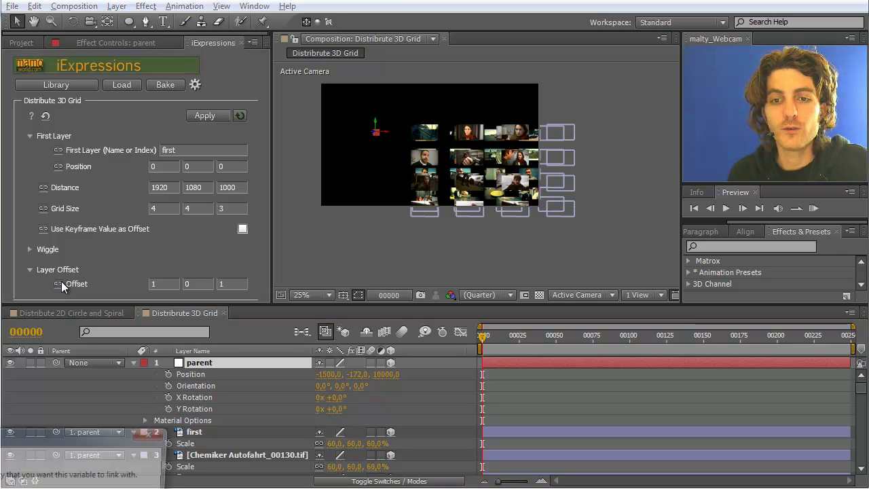
left_click_drag(66, 428, 278, 317)
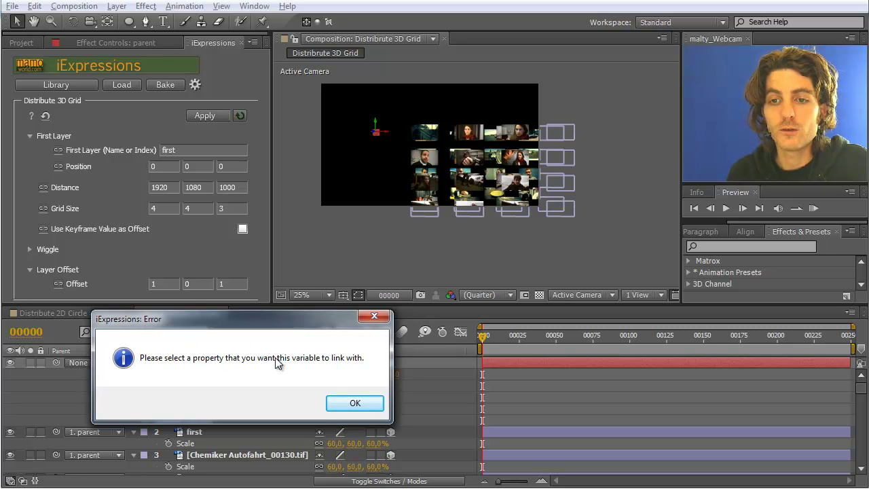
left_click(352, 403)
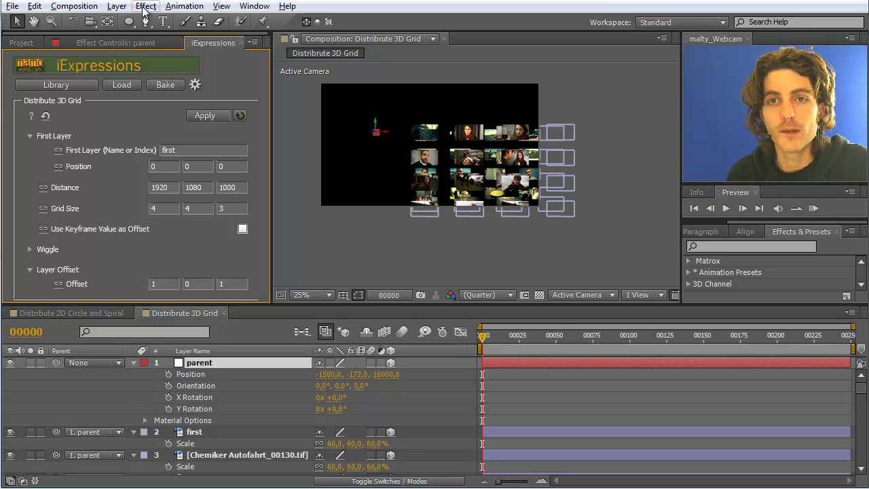
- Create a new solid layer named 'offset control' and hide it
left_click(117, 6)
mouse_move(198, 24)
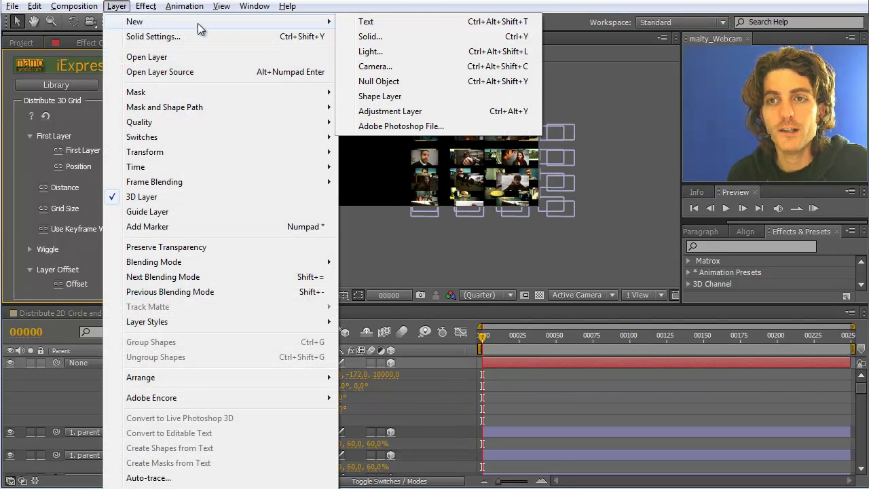
left_click(367, 37)
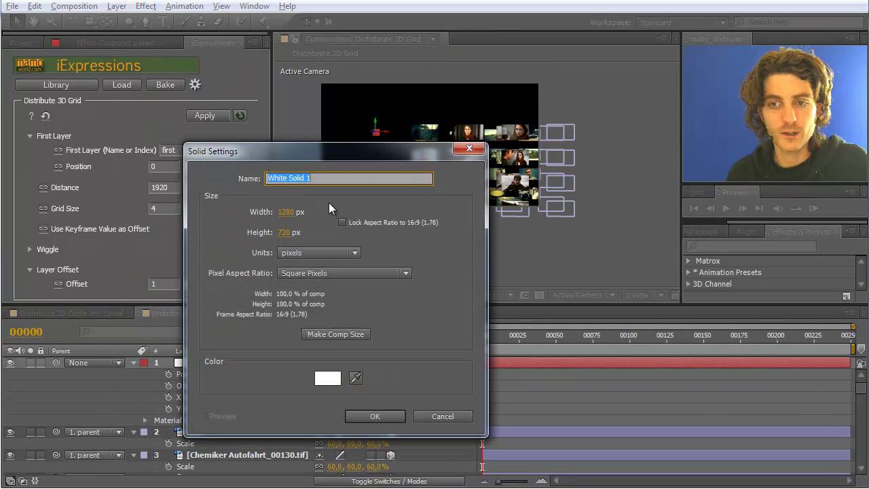
type("offset c")
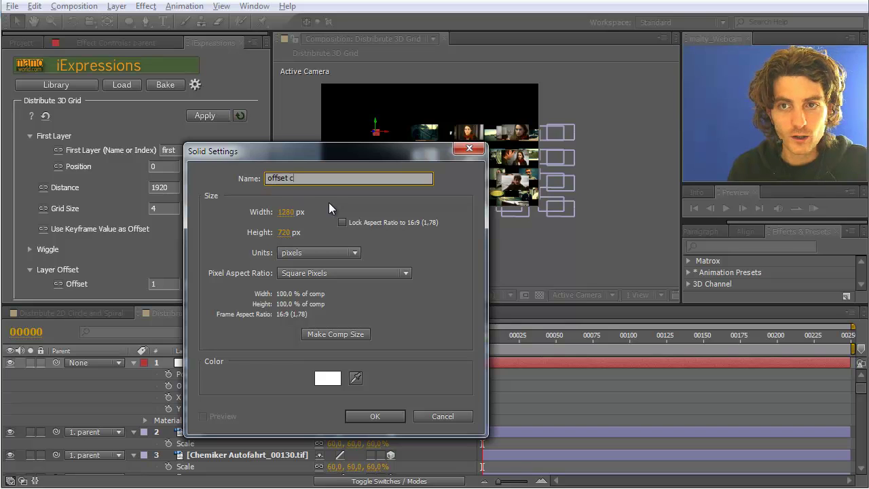
type("ontrol")
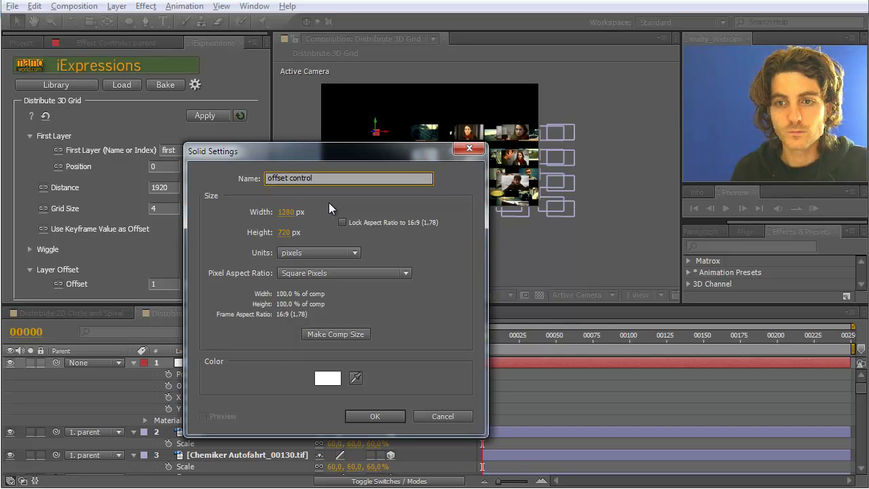
key("Return")
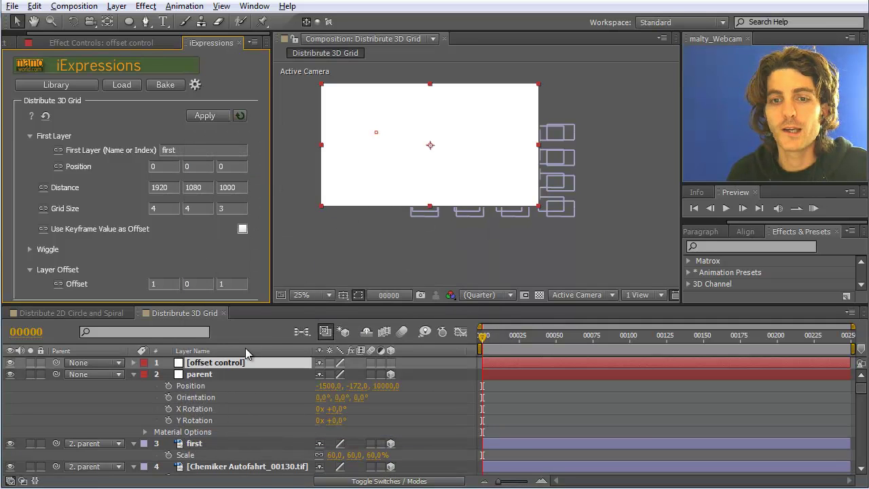
left_click(10, 363)
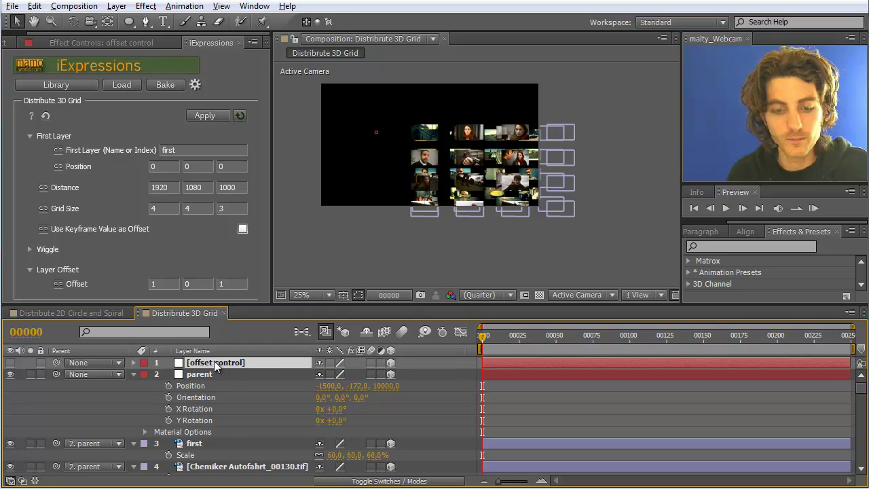
- Set offset control's Position X and Y to 0 and select its Position property
key("p")
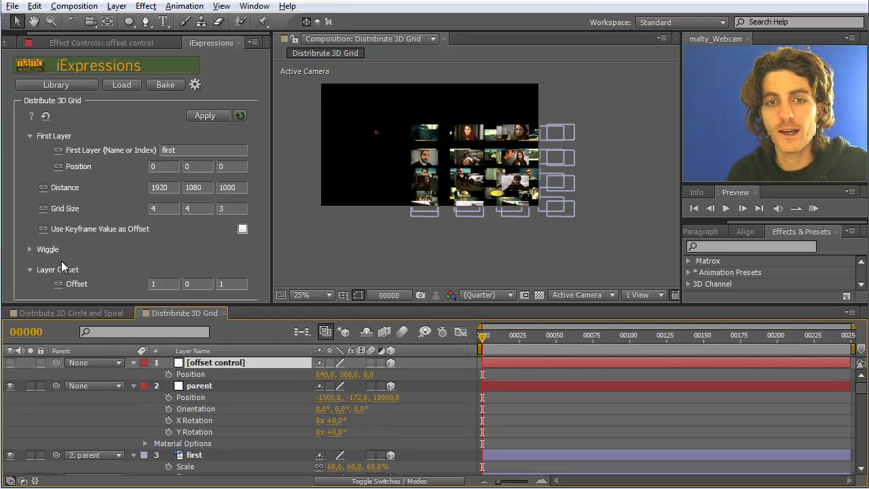
left_click(323, 375)
type("0")
key("Return")
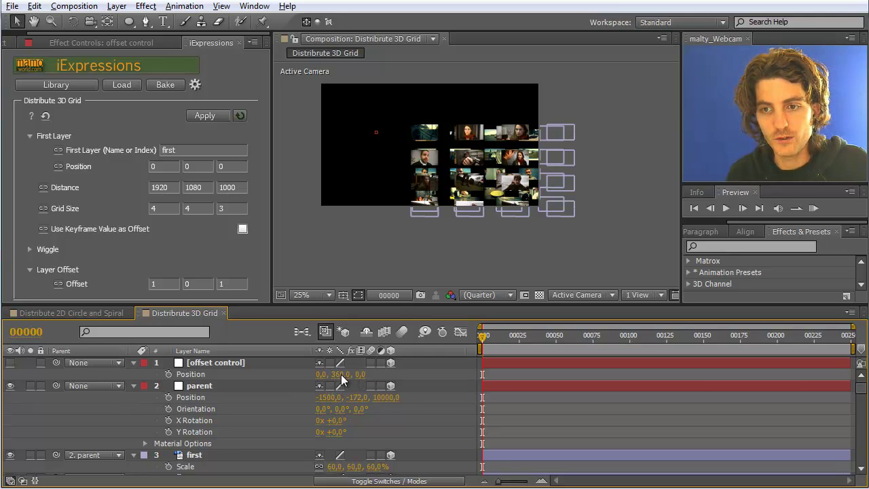
left_click(339, 374)
type("0")
key("Return")
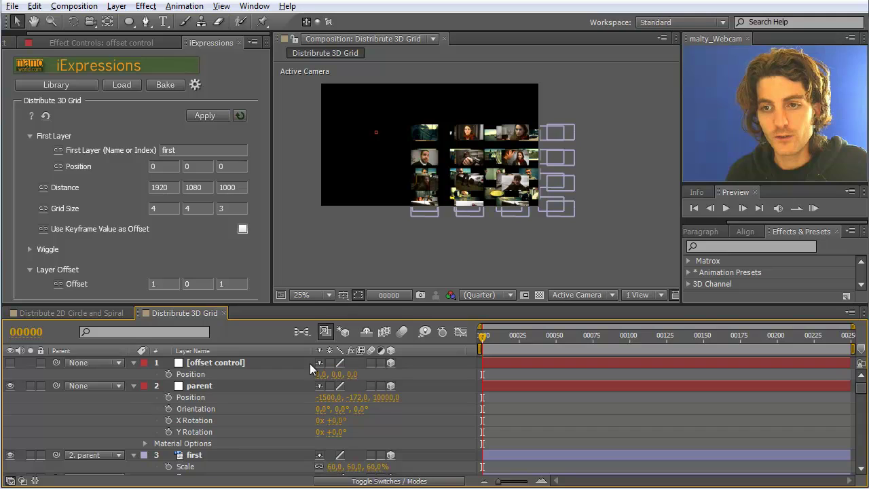
left_click(228, 375)
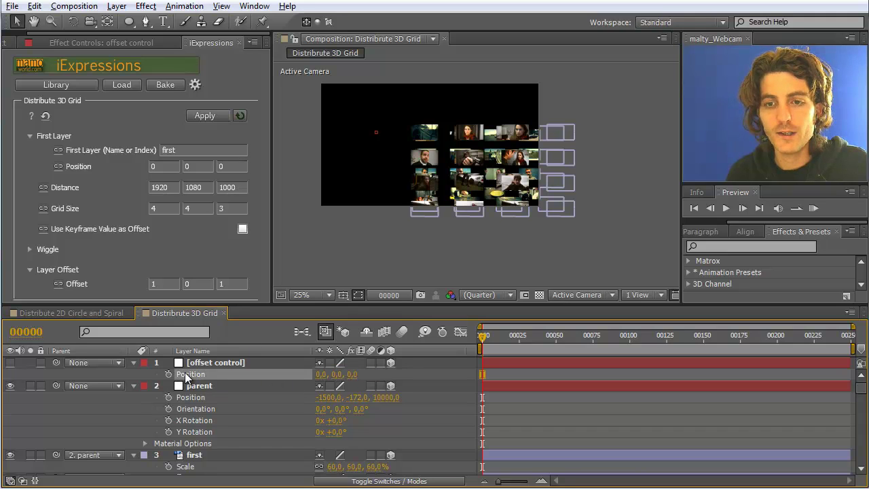
- Link Layer Offset to offset control's Position, select all image layers, and reapply the 3D grid
left_click(60, 284)
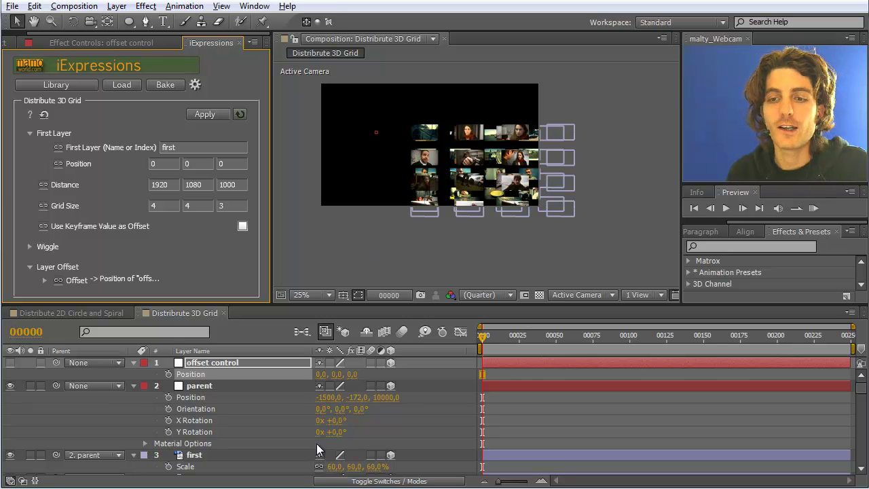
left_click(202, 455)
left_click_drag(862, 390, 862, 468)
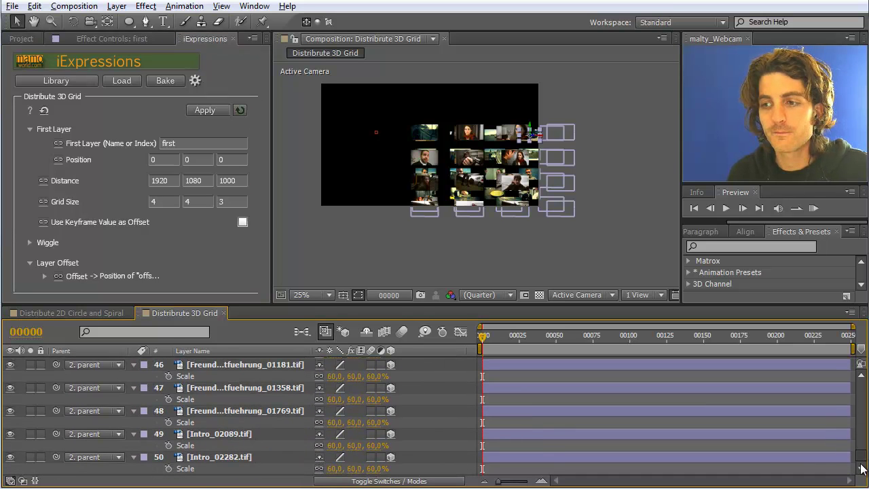
left_click(197, 458, "shift")
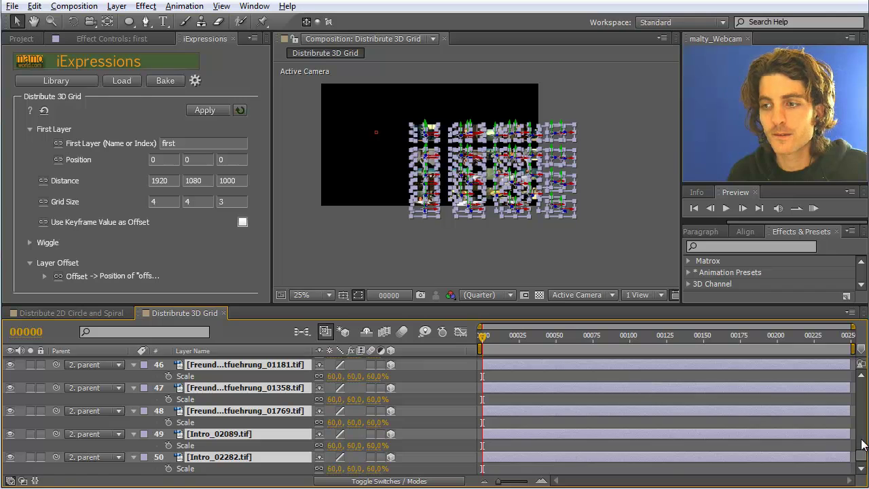
left_click_drag(861, 459, 864, 379)
left_click(204, 110)
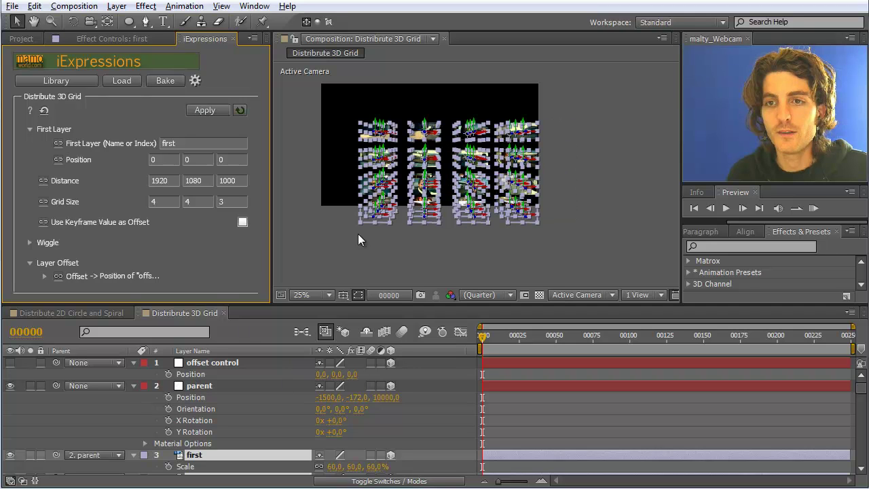
- Keyframe offset control's Position from 0 at frame 0 to Z 25 at frame 25, then preview
left_click(188, 374)
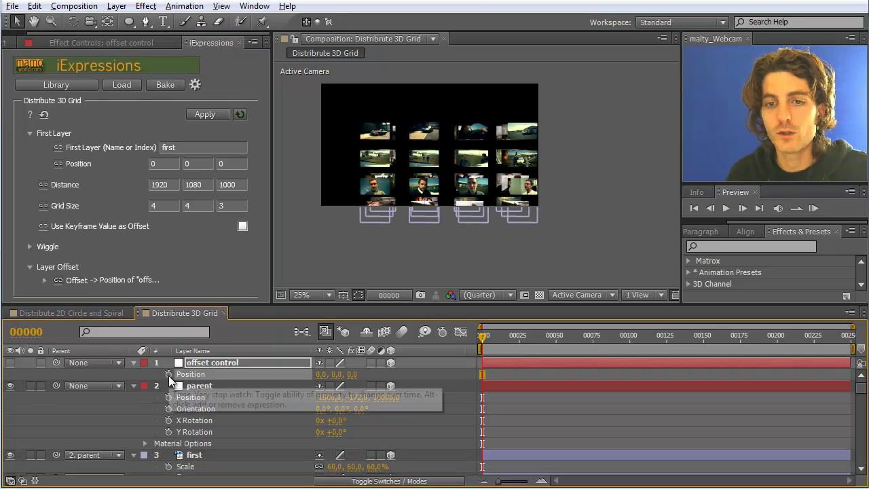
left_click(168, 374)
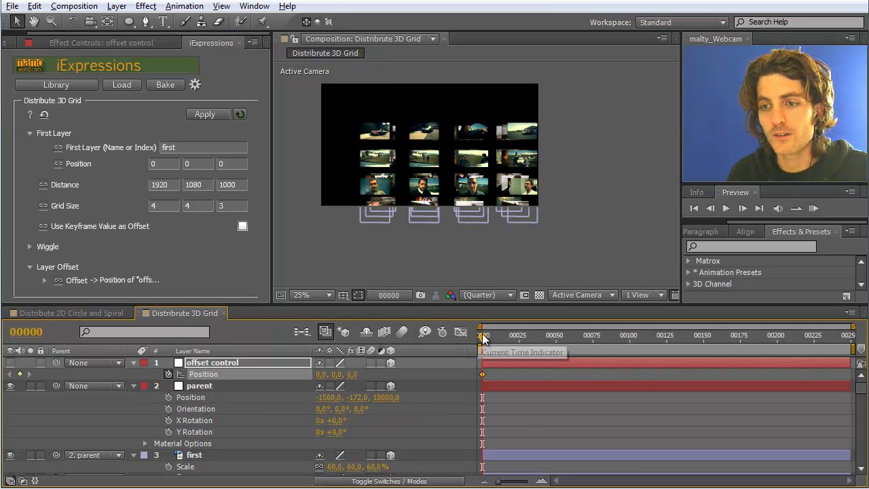
left_click_drag(483, 335, 504, 335)
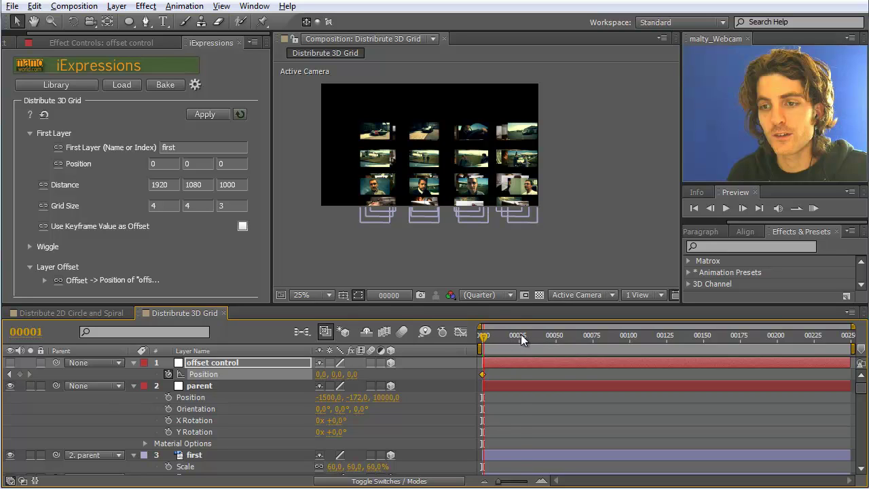
left_click(520, 334)
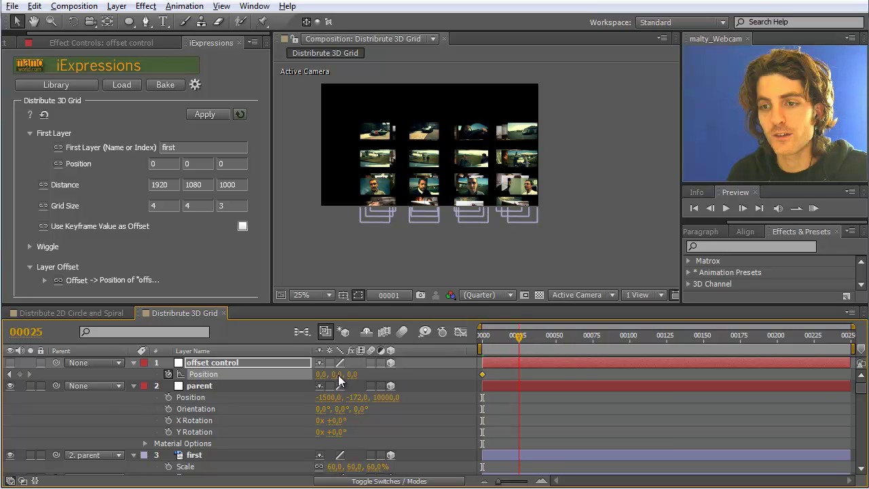
type("25")
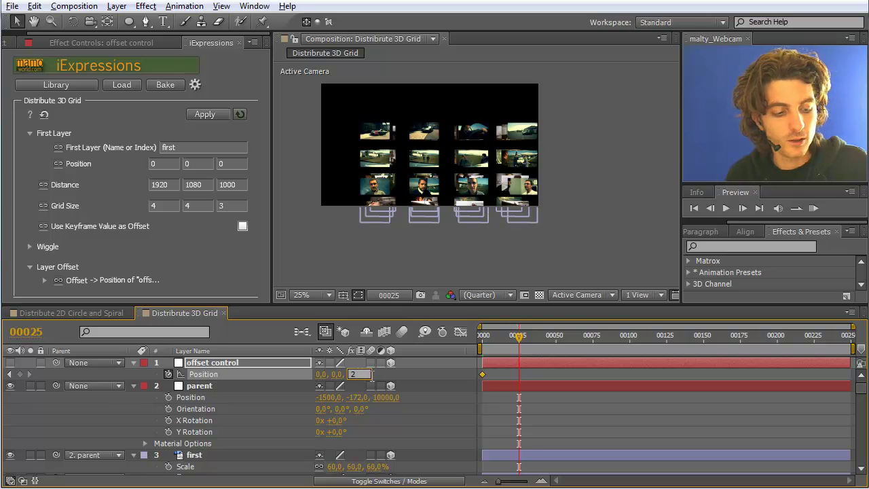
left_click(428, 374)
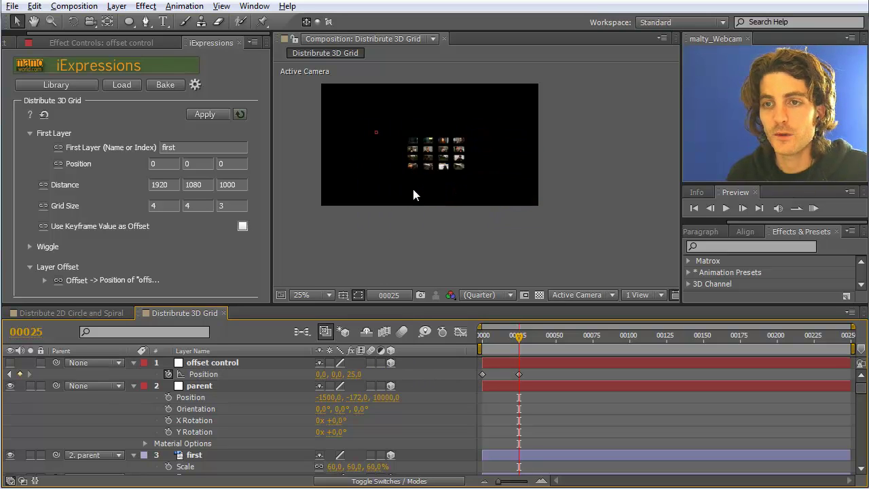
scroll(449, 165, "up", 1)
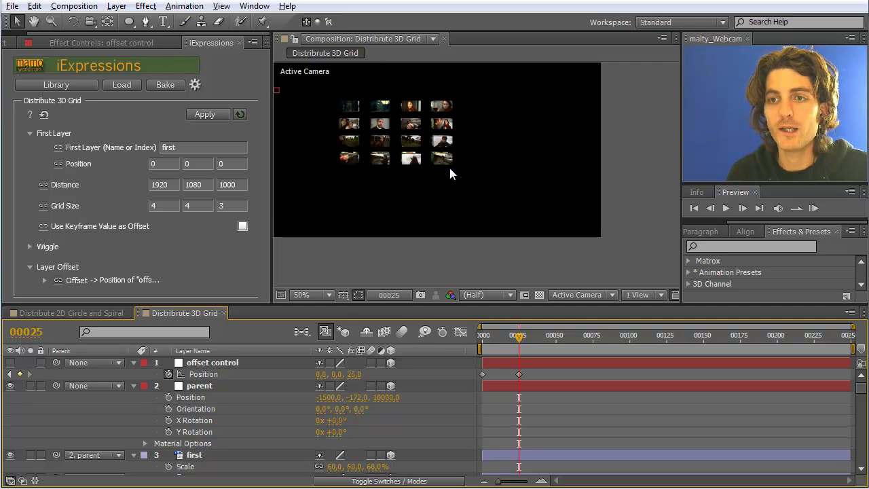
left_click(813, 209)
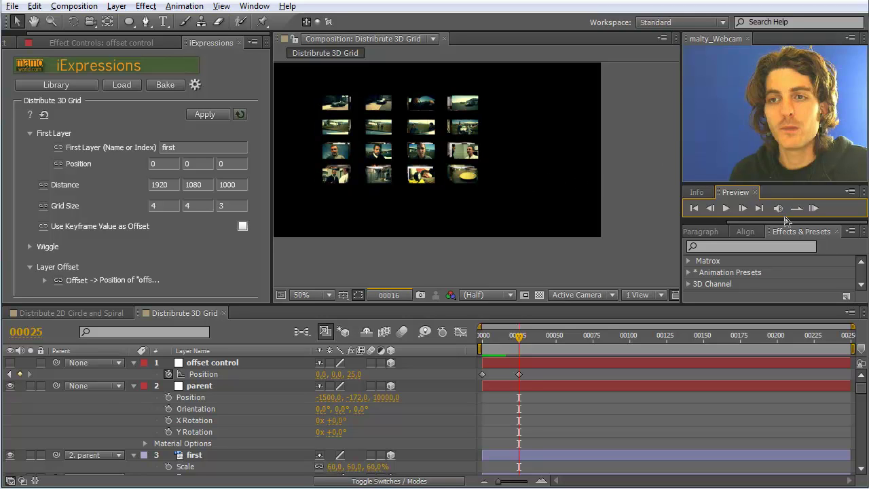
- Stop and rerun the preview, then move the current time back to frame 6
left_click(466, 166)
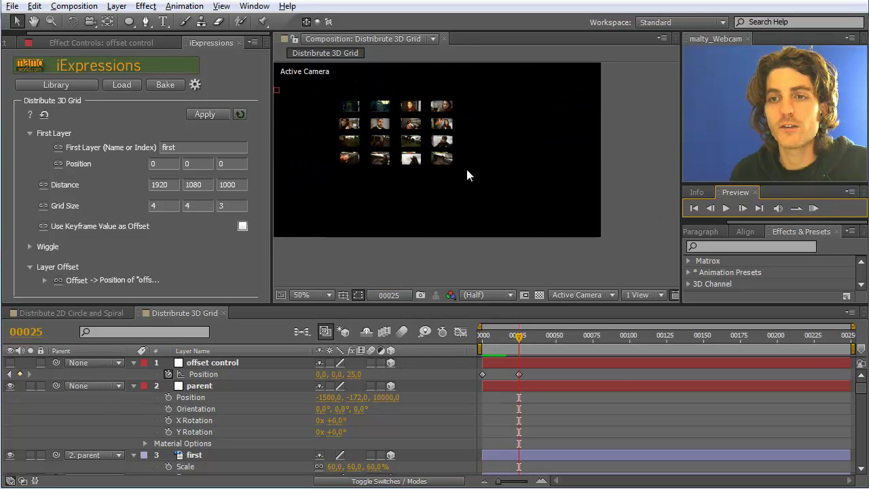
left_click(814, 209)
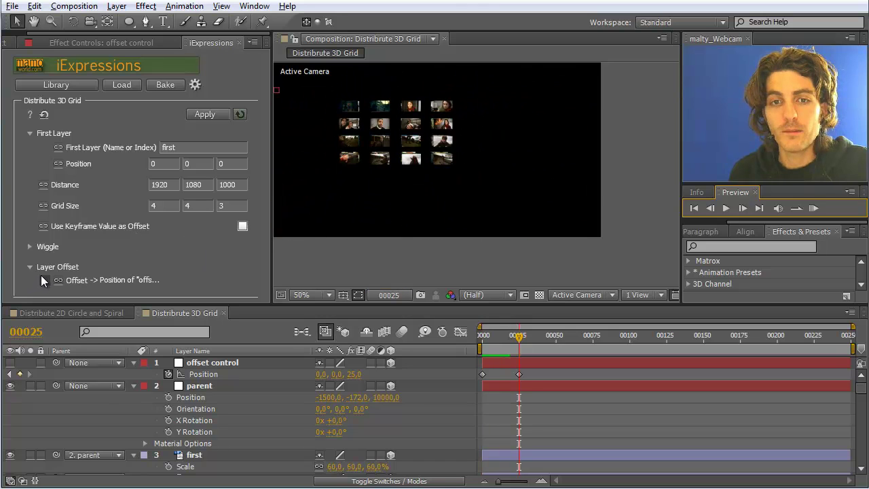
mouse_move(91, 227)
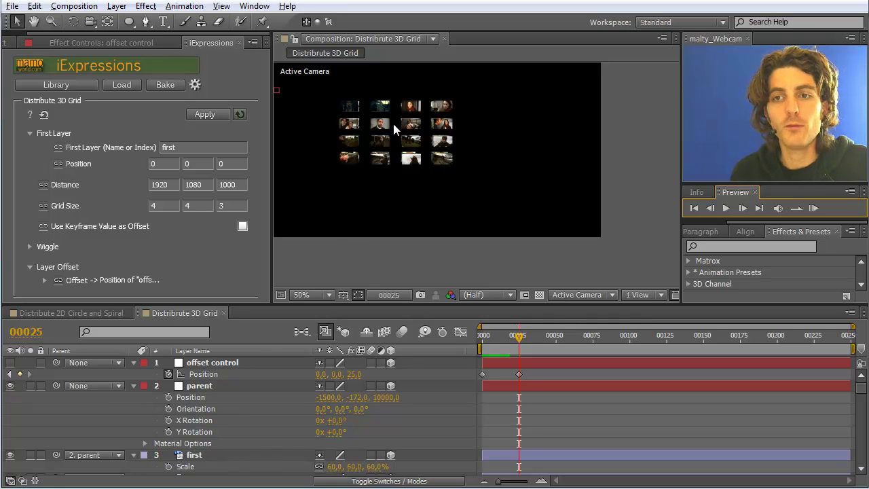
left_click_drag(519, 335, 492, 338)
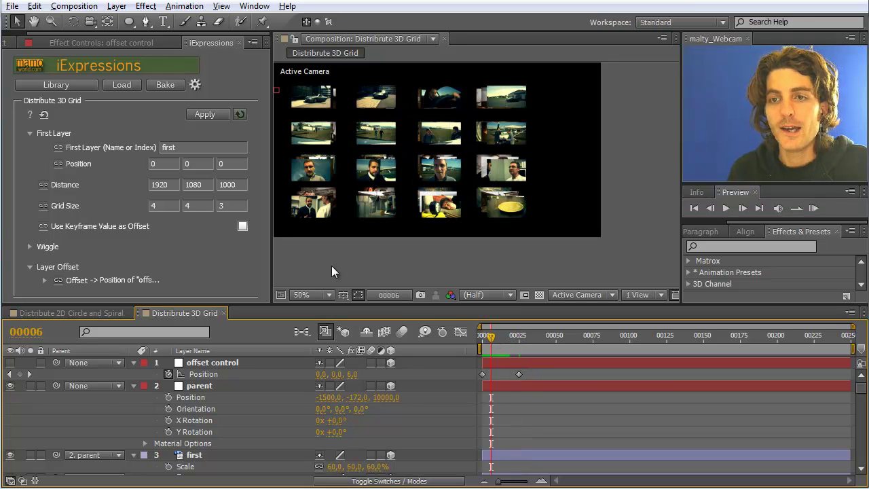
- Expand the Wiggle settings and set the Wiggle Amplitude to 300
left_click(29, 247)
left_click(29, 247)
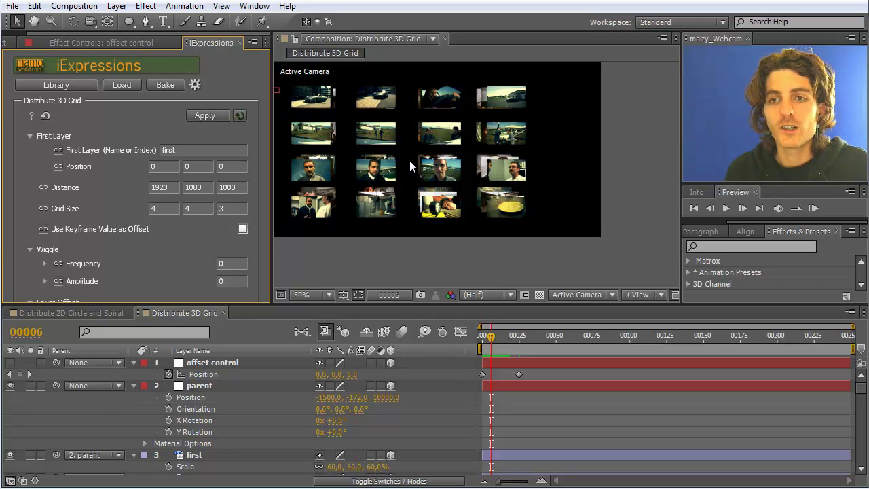
left_click(229, 283)
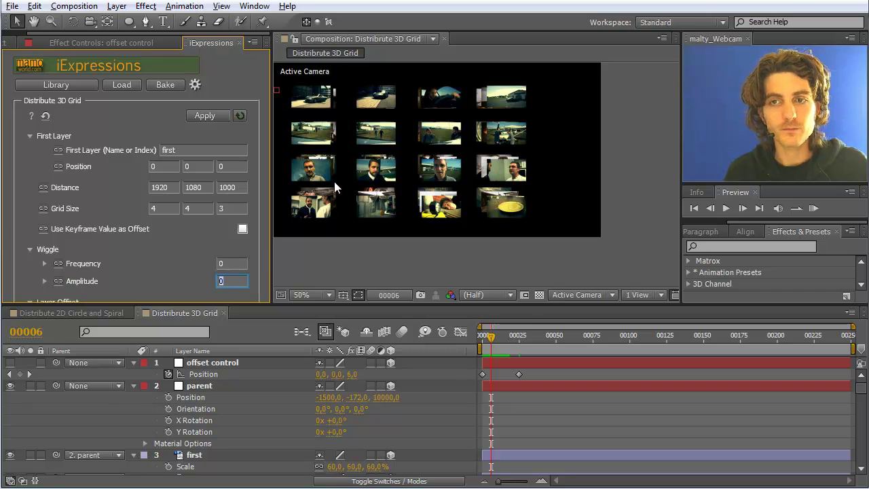
type("300")
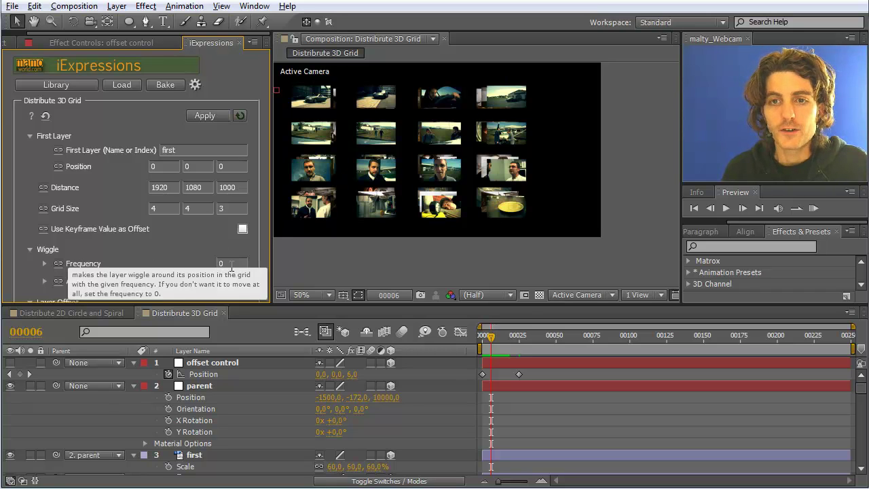
- Select all image layers except parent and offset control, and apply Distribute 3D Grid
left_click(201, 457)
key("ctrl+a")
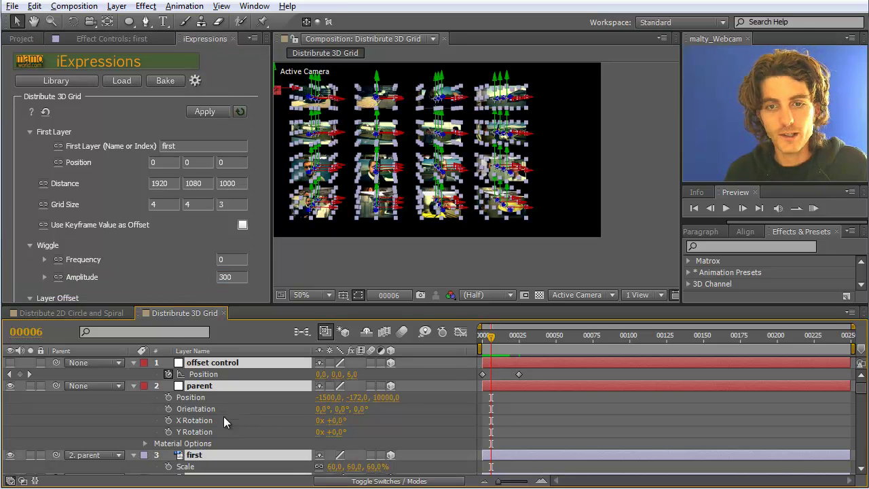
left_click(199, 387, "ctrl")
left_click(209, 364, "ctrl")
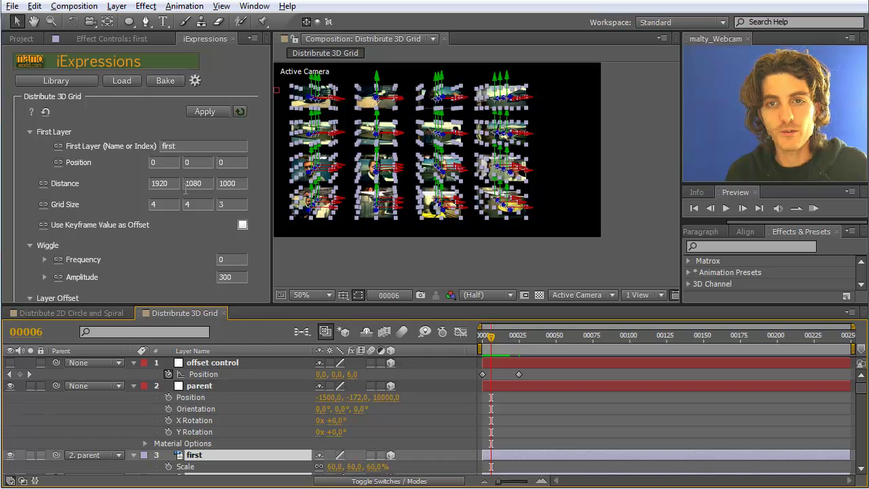
left_click(214, 111)
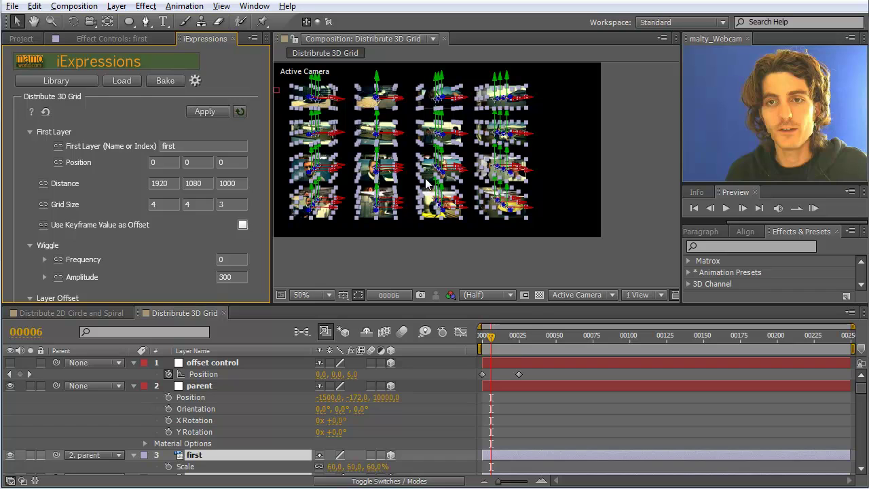
- Deselect all layers and check the animation at frames 12, 47 and 72
left_click(560, 183)
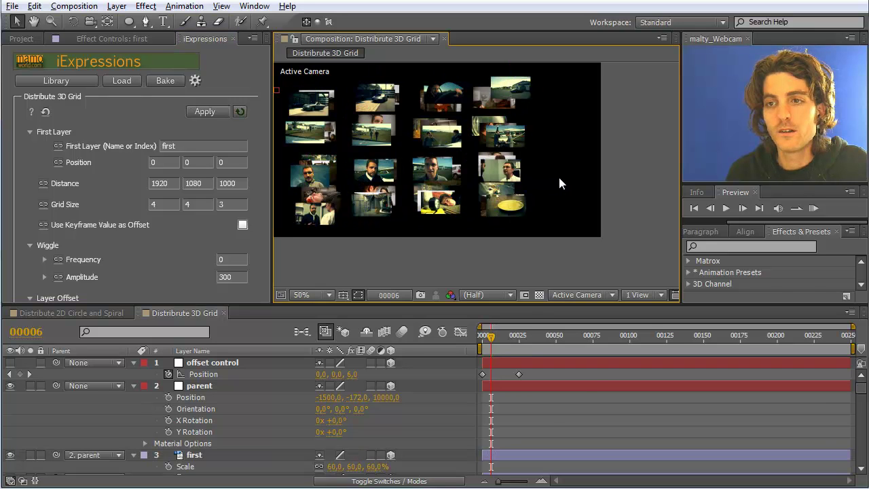
left_click(499, 334)
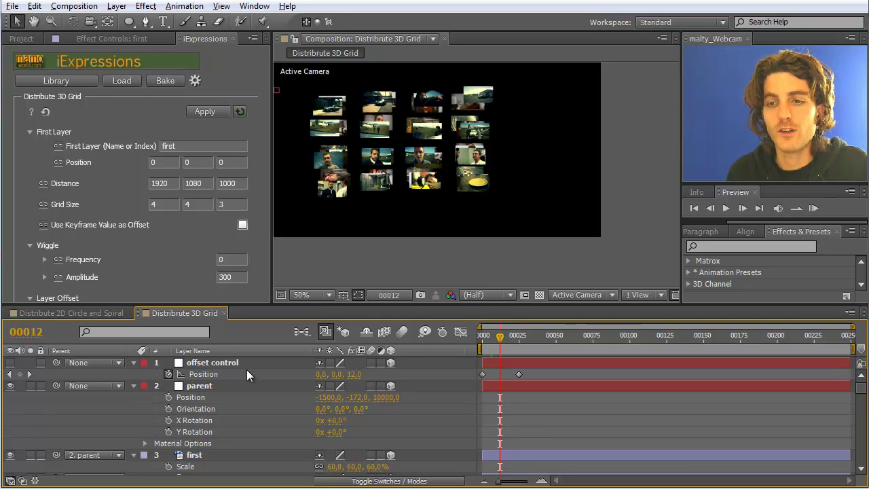
left_click(552, 340)
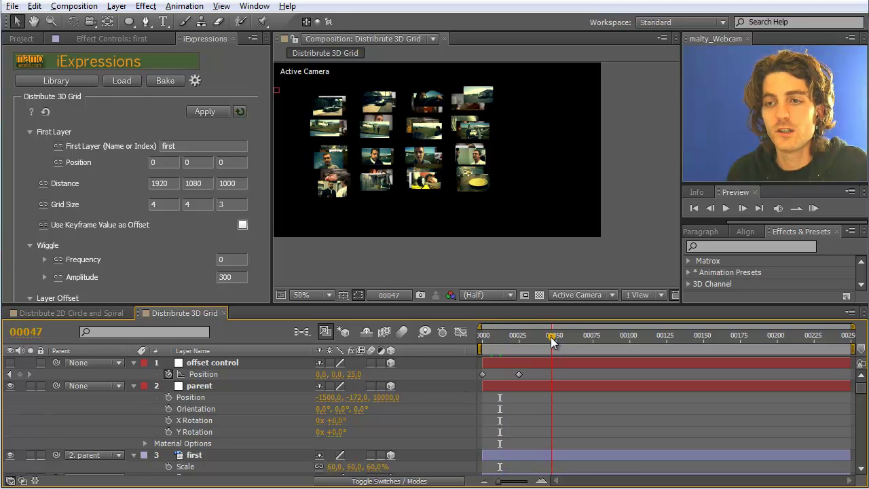
left_click(589, 337)
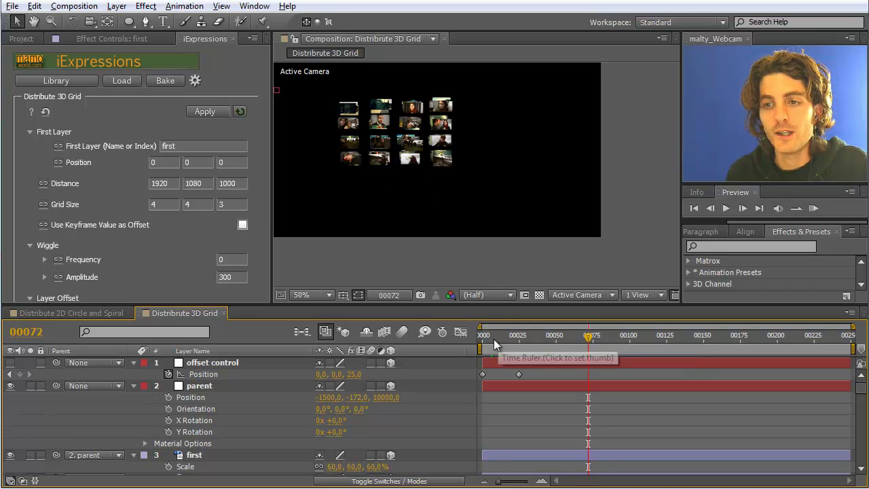
- Return to the start, select offset control, and link wiggle Frequency to a new slider control
left_click_drag(493, 339, 472, 336)
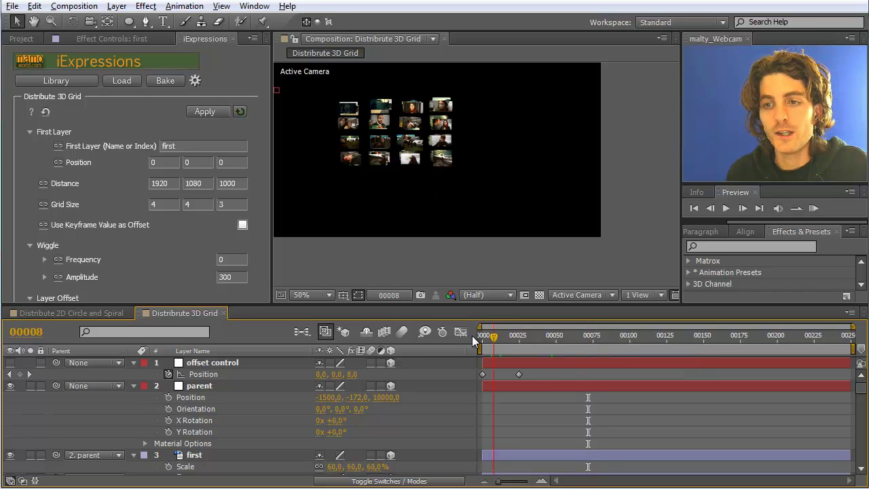
left_click(519, 374)
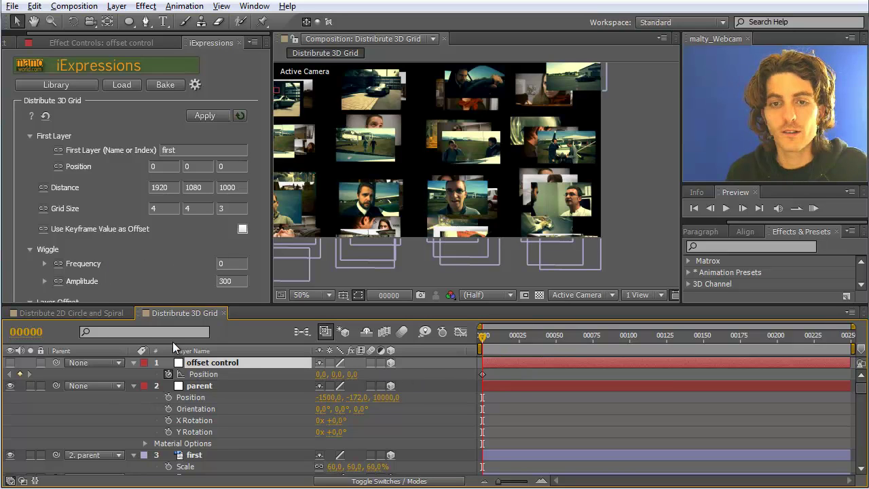
left_click(228, 348)
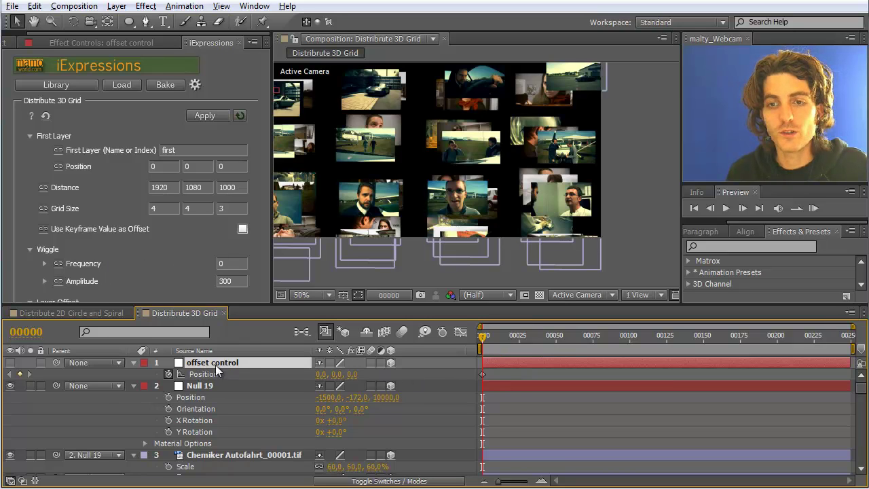
left_click(60, 263)
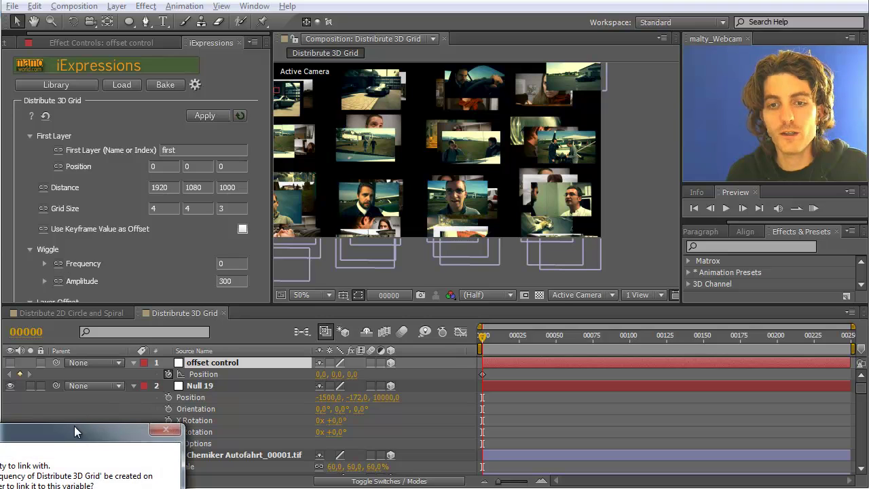
left_click_drag(74, 426, 258, 285)
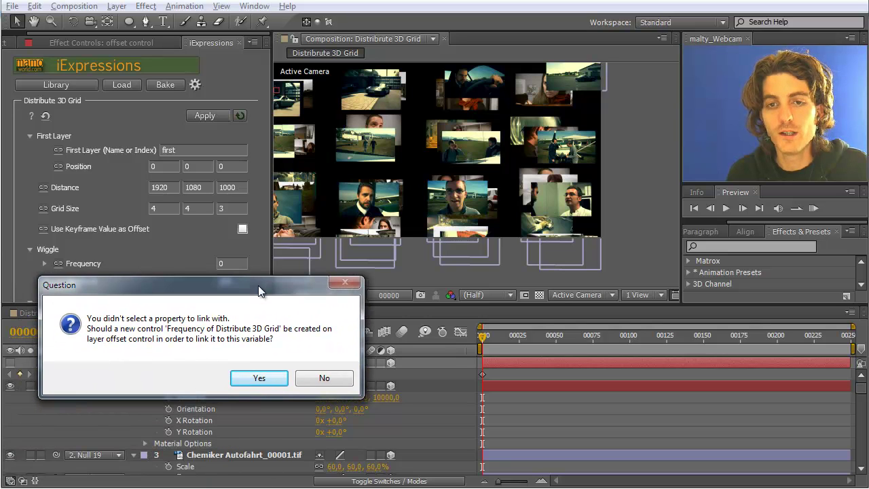
left_click(250, 379)
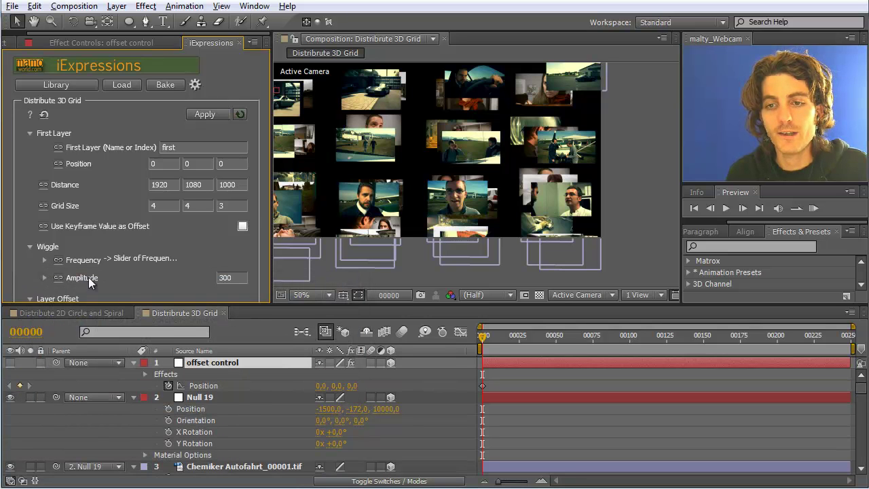
left_click(196, 361)
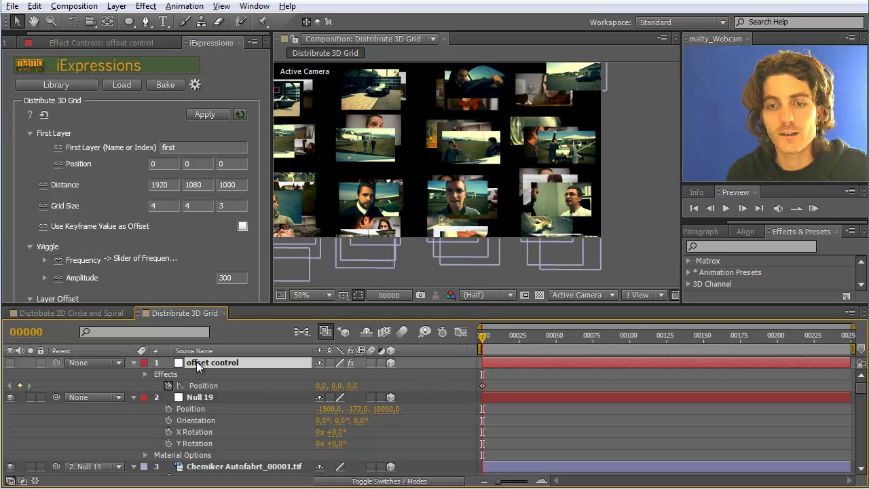
- Link wiggle Amplitude to a new slider control and reveal both slider values on offset control
left_click(58, 278)
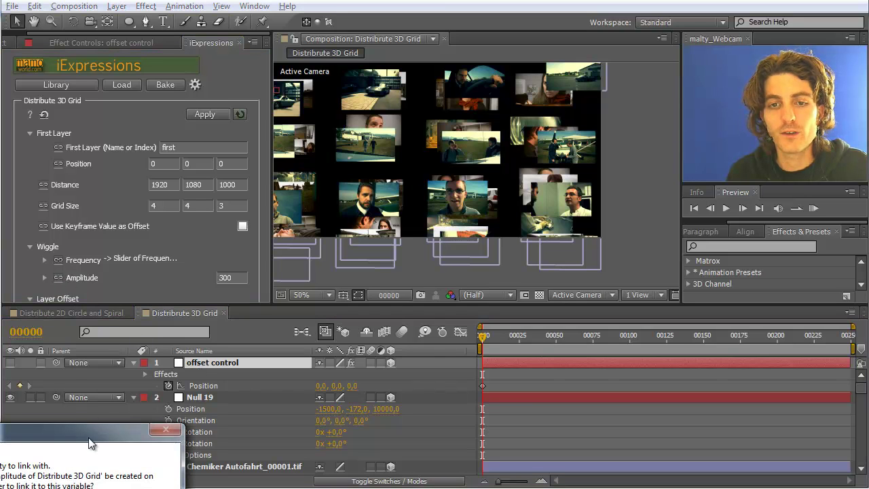
left_click(256, 426)
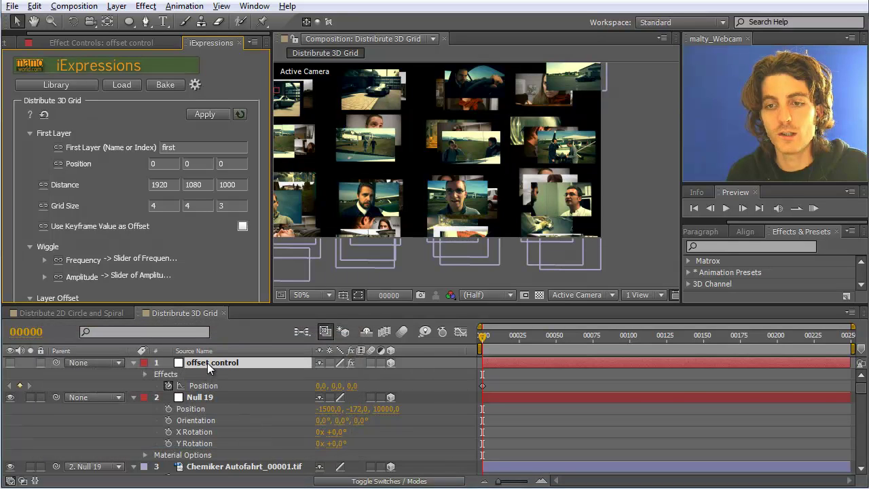
left_click(144, 373)
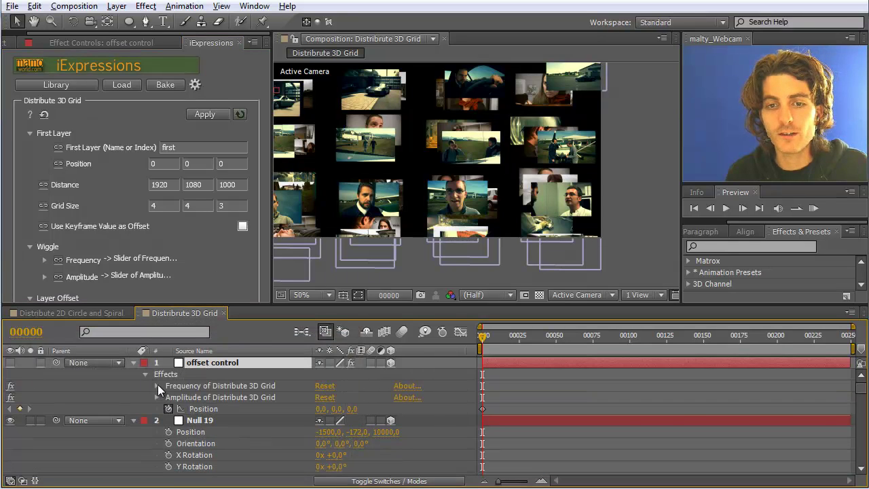
left_click(157, 386)
left_click(157, 410)
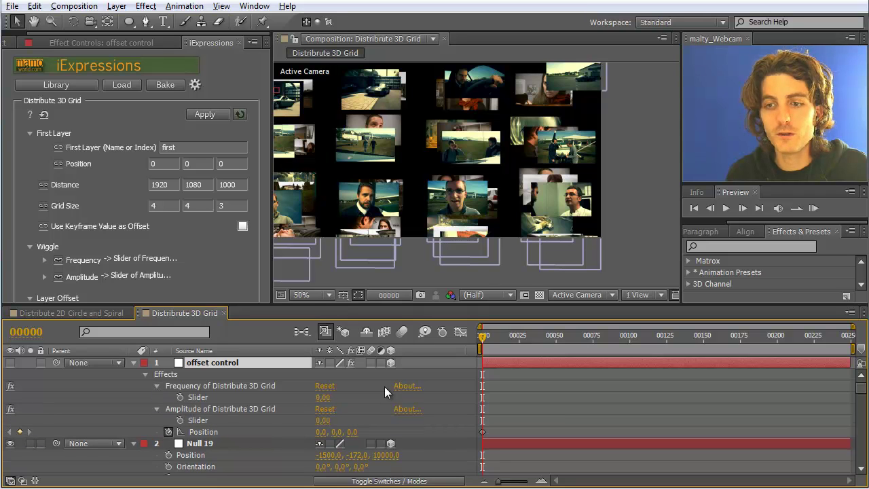
- Set the Amplitude slider to 10000 and move to frame 15 to check the scatter
left_click(323, 420)
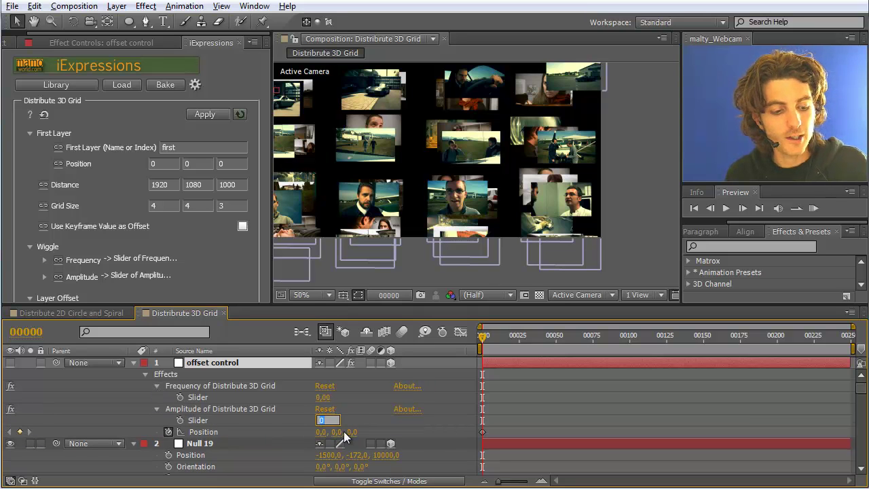
type("100")
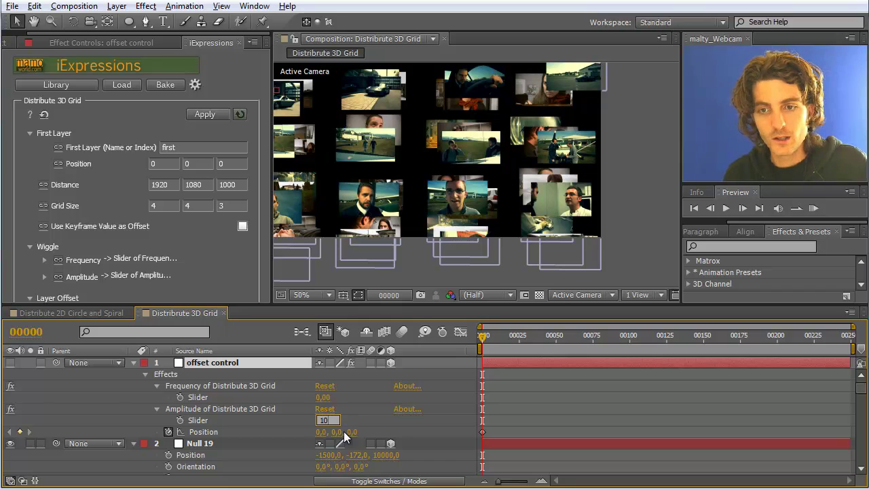
type("00")
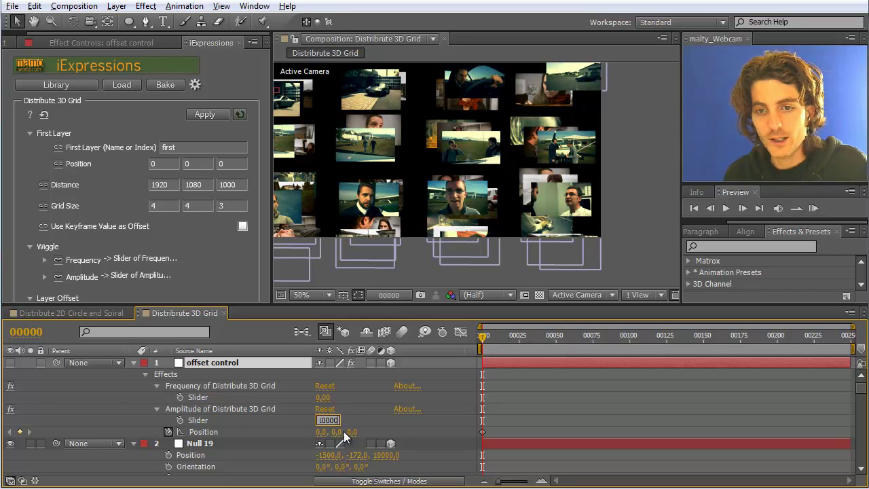
key("Return")
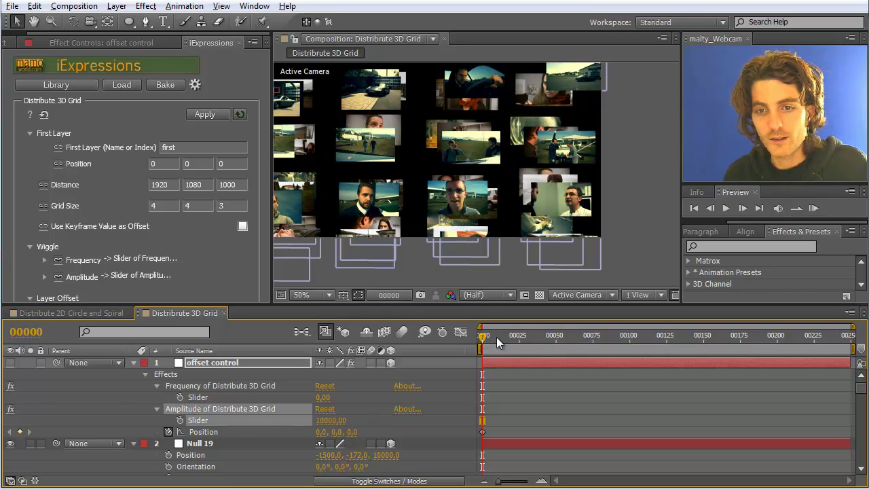
left_click_drag(496, 336, 506, 337)
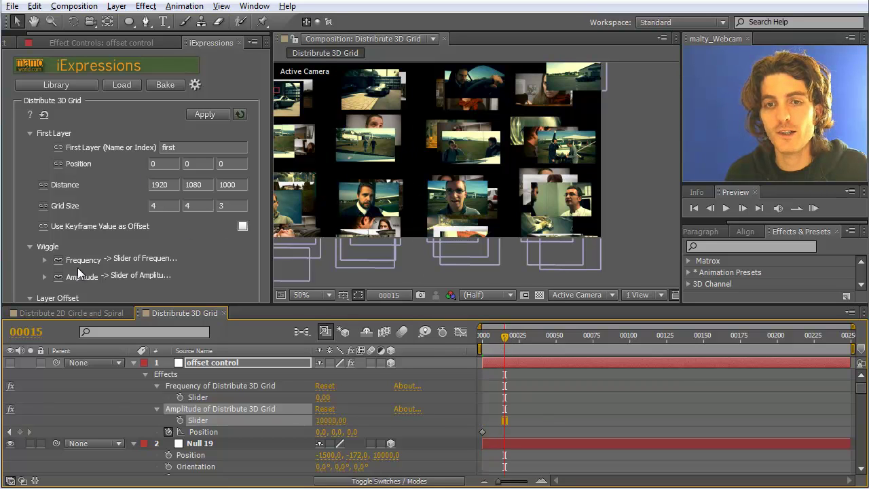
scroll(207, 462, "down", 4)
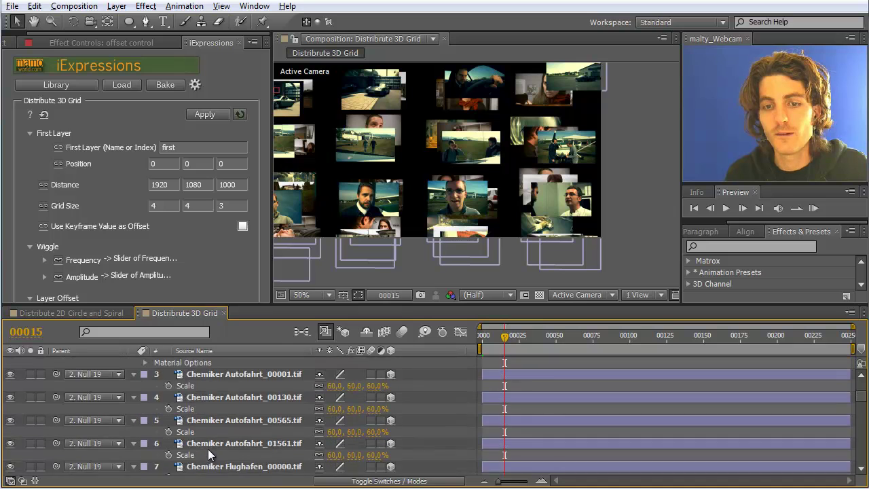
scroll(209, 435, "up", 2)
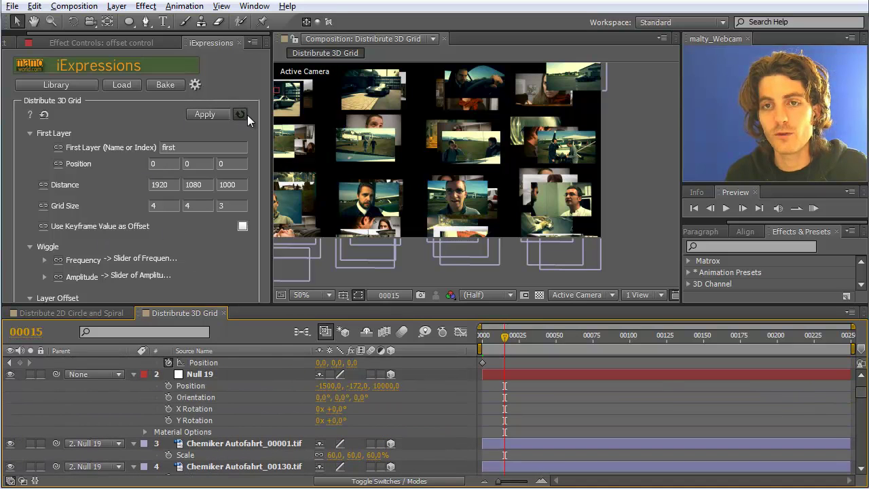
- Select the image layers from Chemiker Autofahrt_00001.tif down to layer 50 and apply Distribute 3D Grid
left_click(210, 442)
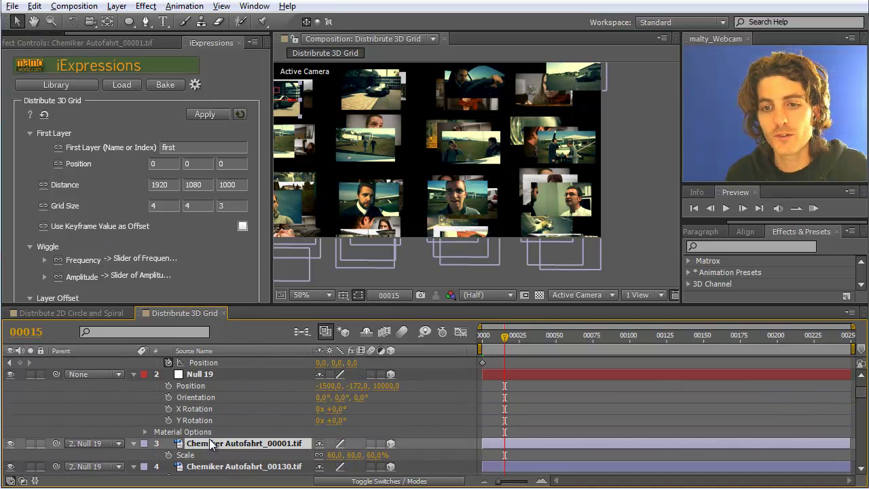
scroll(224, 443, "down", 8)
scroll(227, 445, "down", 10)
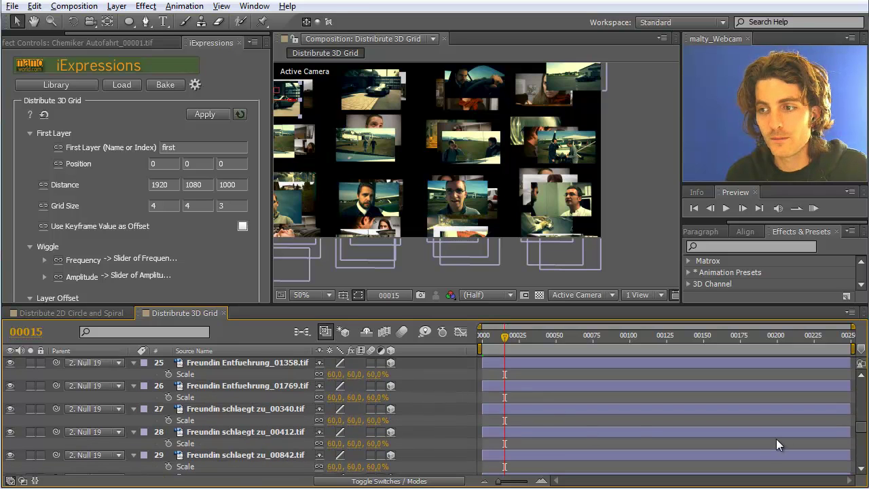
left_click(861, 470)
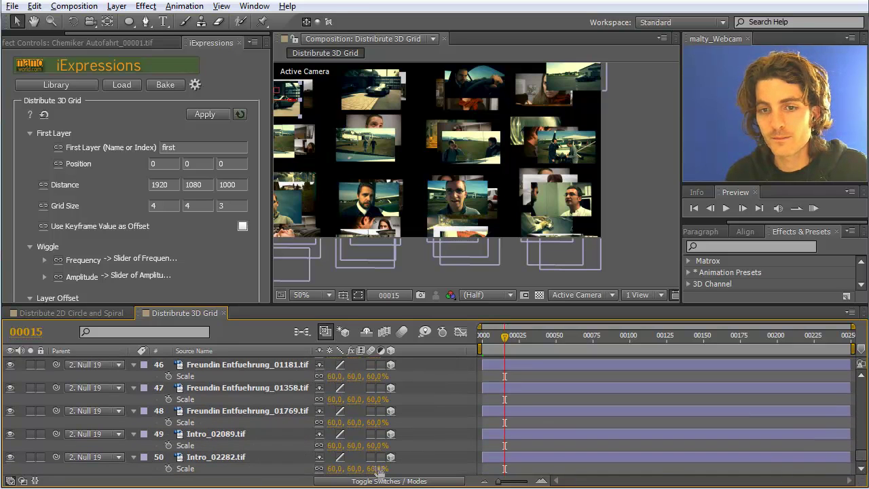
left_click(227, 459, "shift")
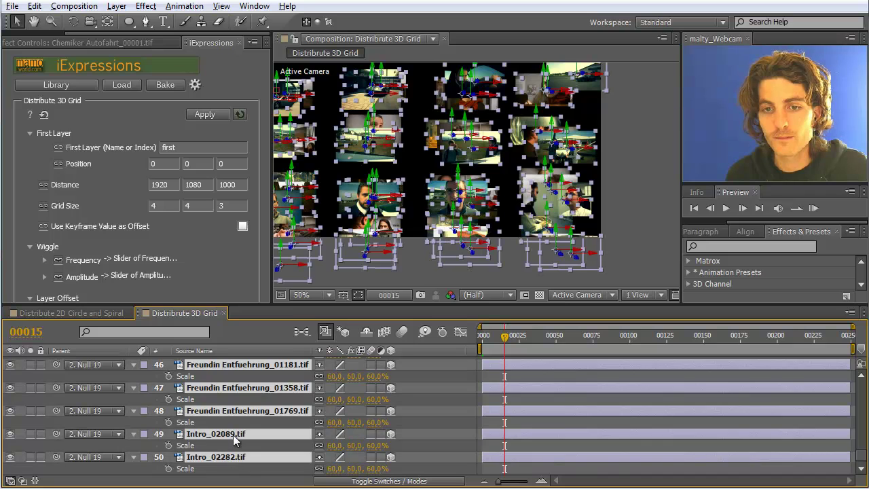
scroll(231, 431, "up", 8)
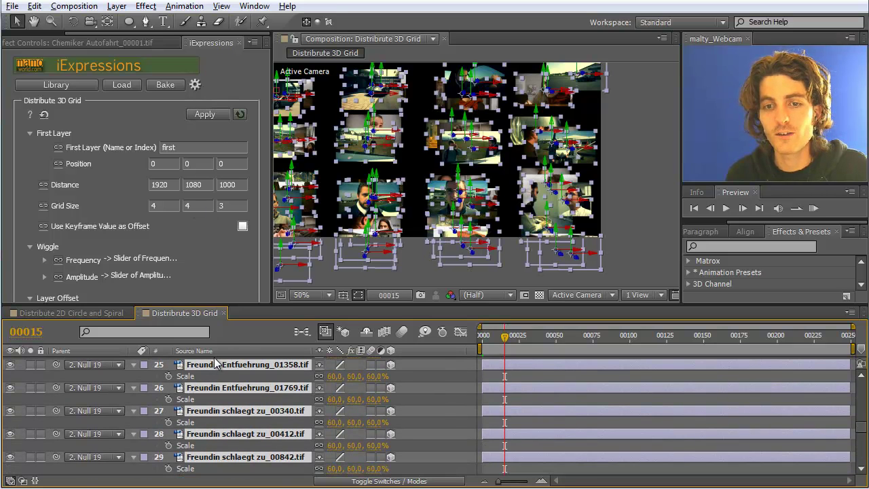
left_click(204, 115)
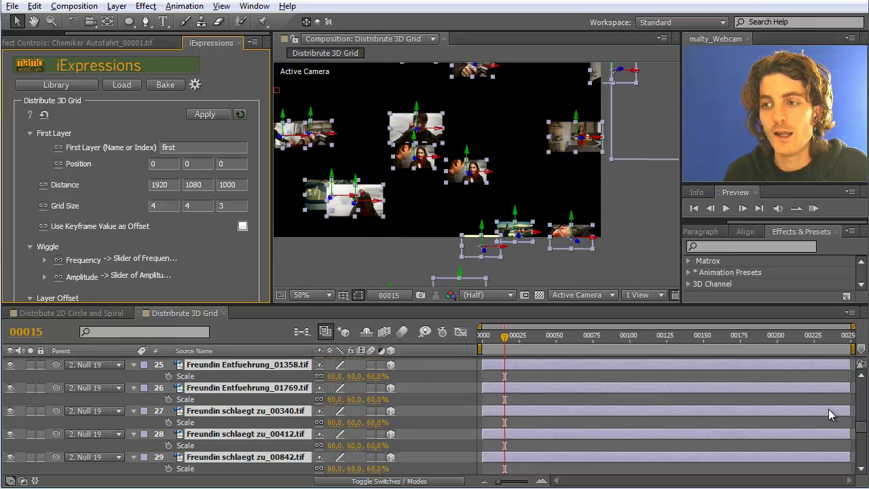
- Set the offset control's Amplitude slider to 0 at frame 26 and preview the composition
left_click_drag(863, 427, 860, 363)
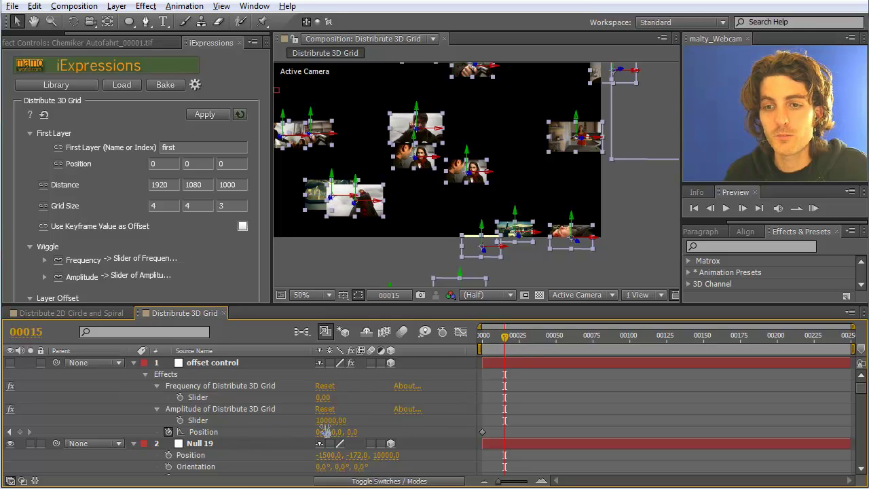
left_click(506, 336)
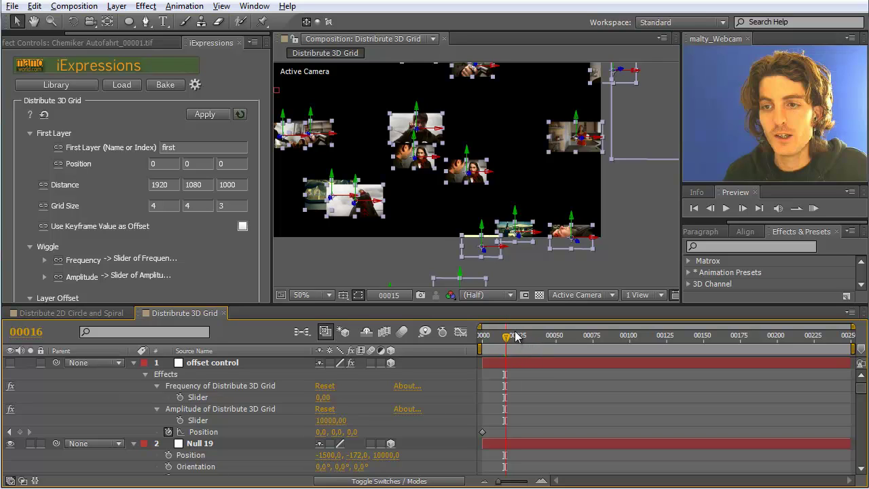
key("Home")
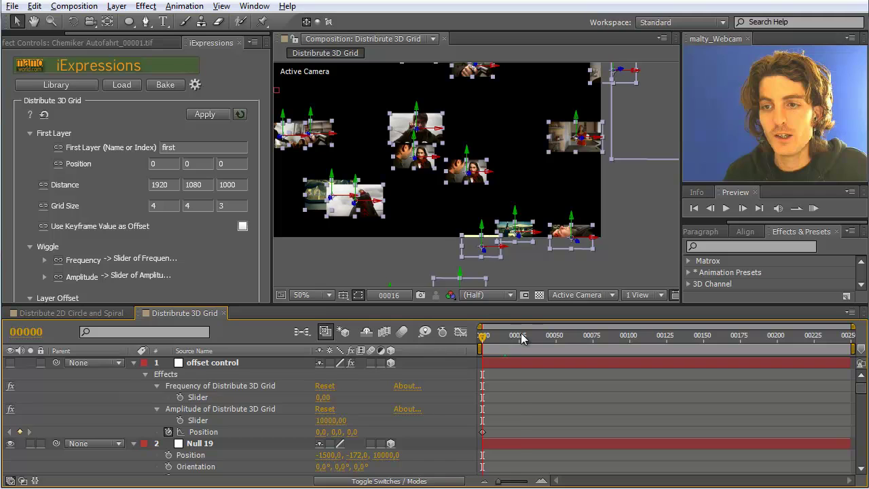
left_click(520, 336)
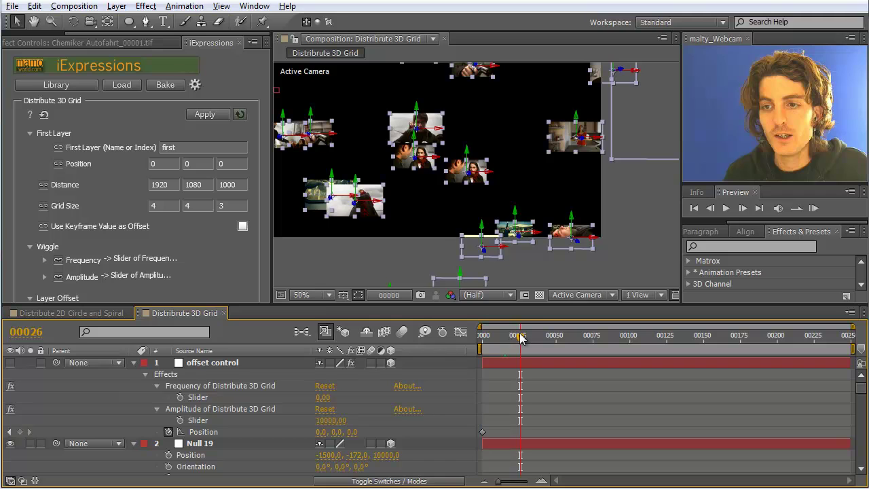
left_click(330, 421)
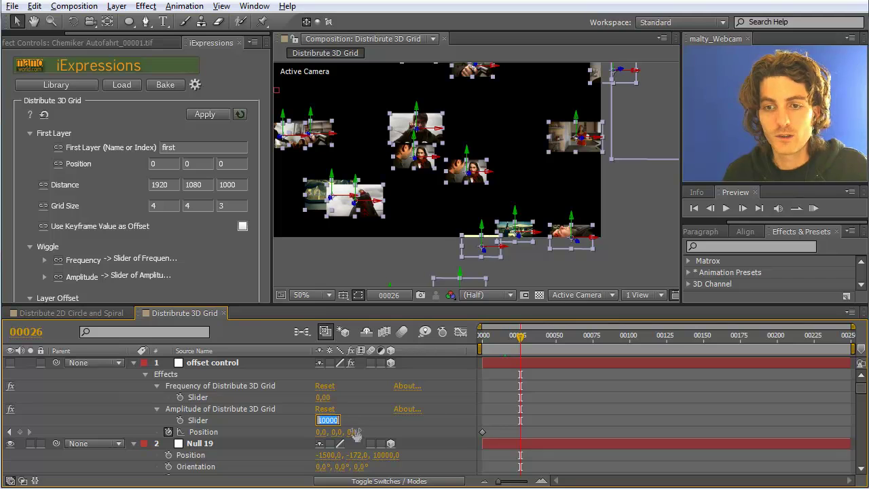
type("0")
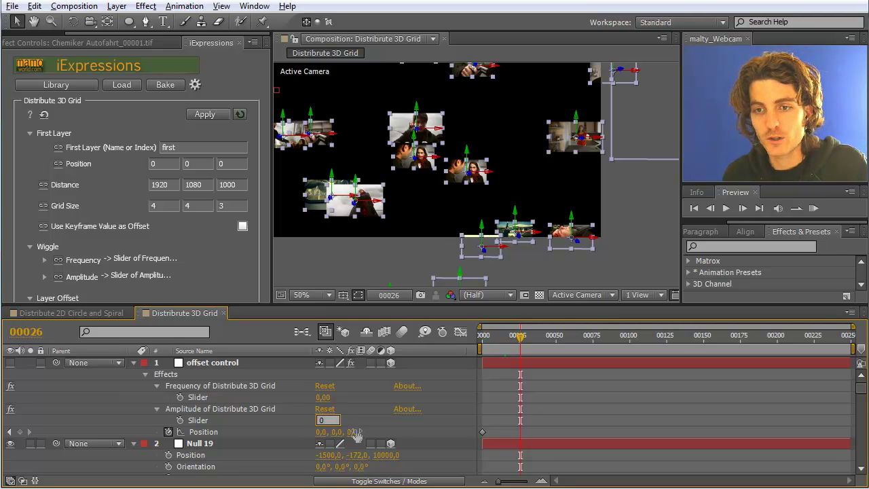
key("Return")
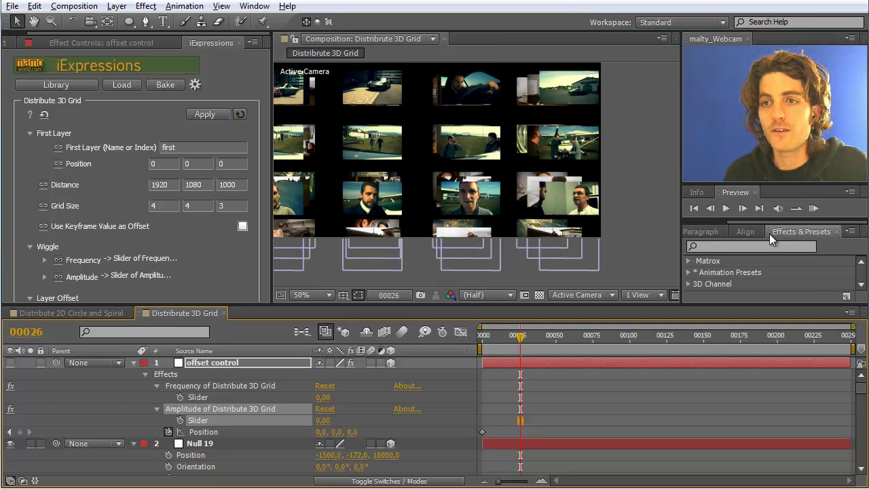
left_click(813, 210)
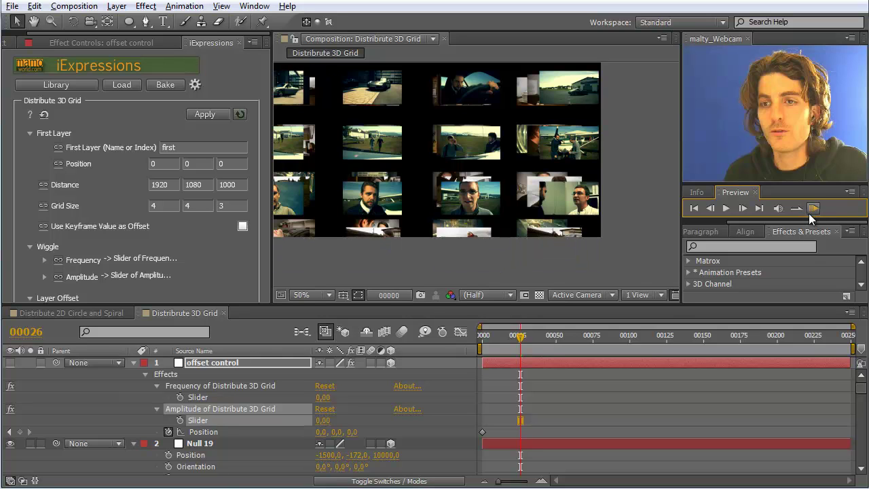
- Keyframe Amplitude at frame 26, set 10000 at frame 0, then select the frame-26 keyframe
left_click(505, 408)
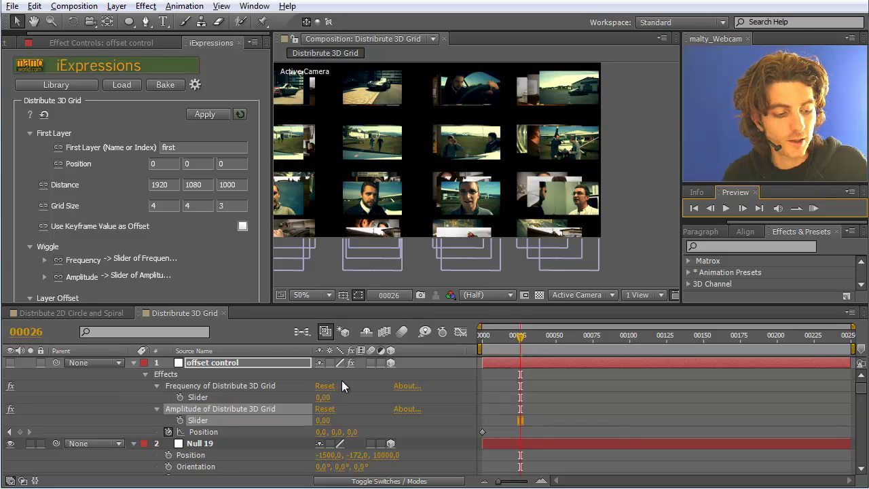
left_click(180, 420)
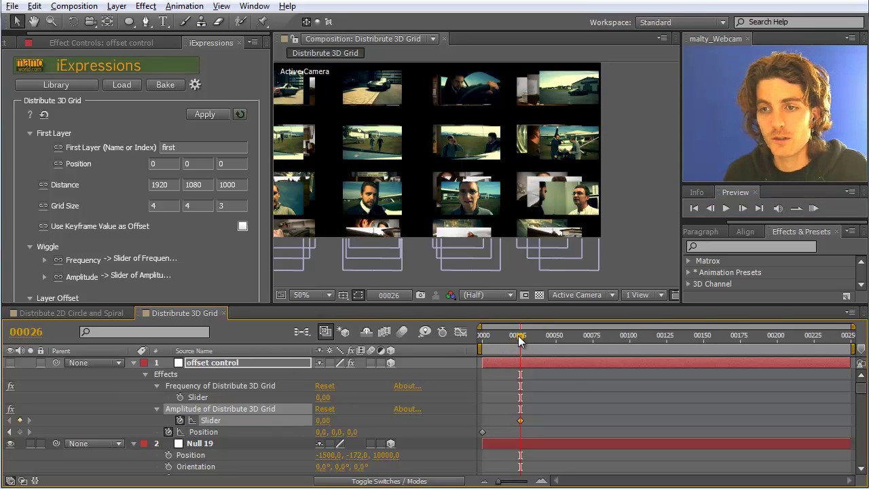
left_click_drag(522, 343, 481, 340)
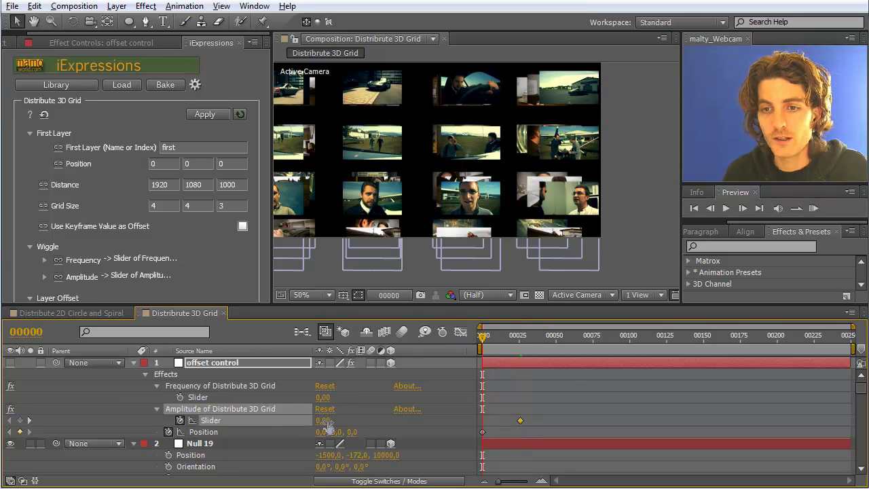
left_click(323, 420)
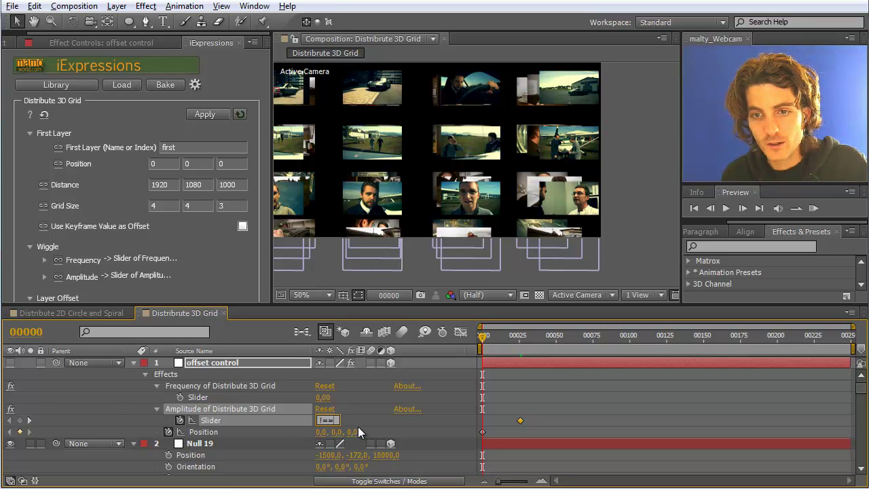
type("1")
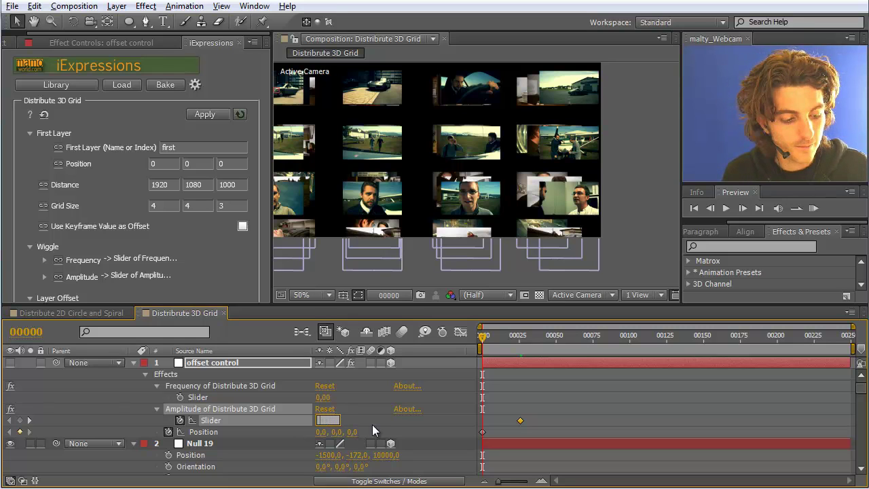
type("0000")
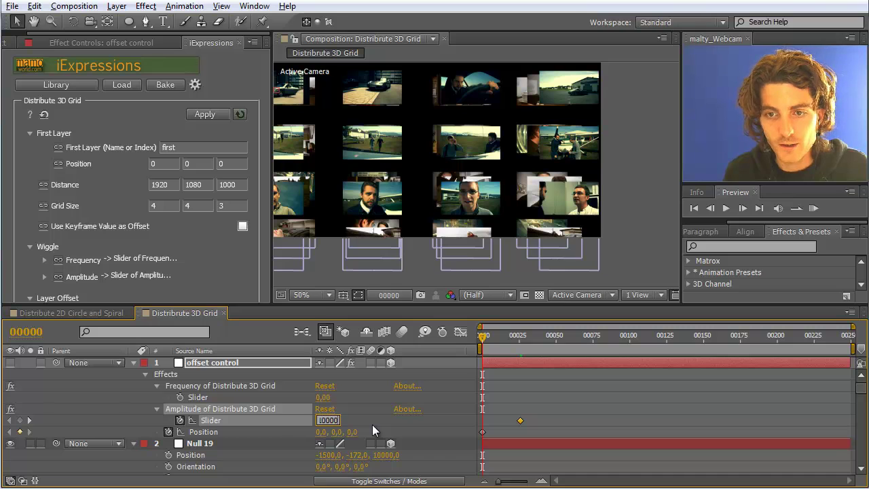
key("Return")
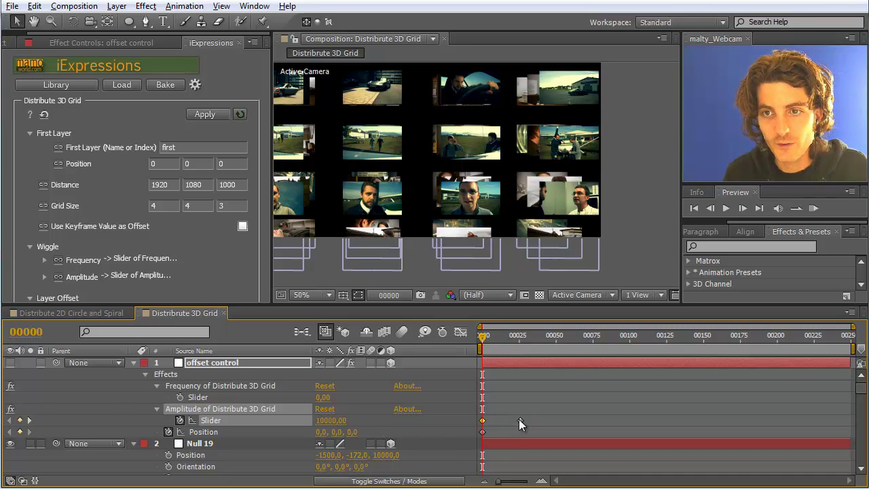
left_click_drag(518, 419, 520, 421)
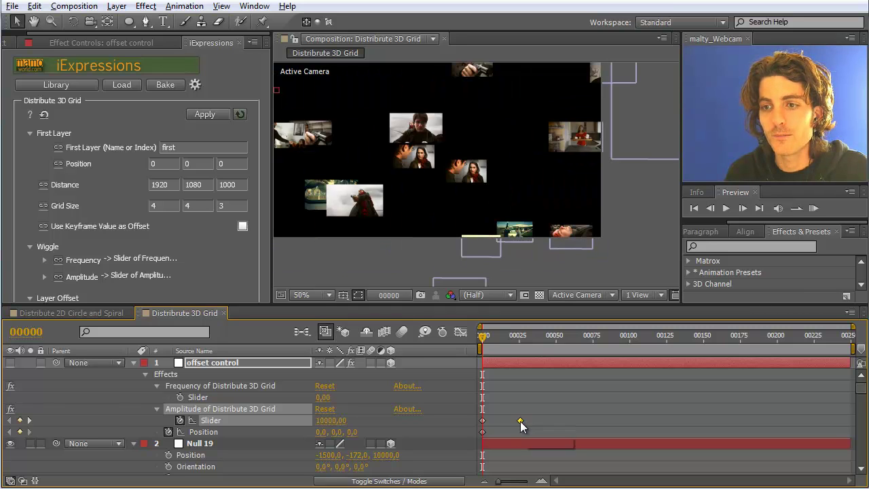
- Apply Easy Ease In to the frame-26 Amplitude keyframe and preview the eased animation
left_click(146, 6)
mouse_move(178, 10)
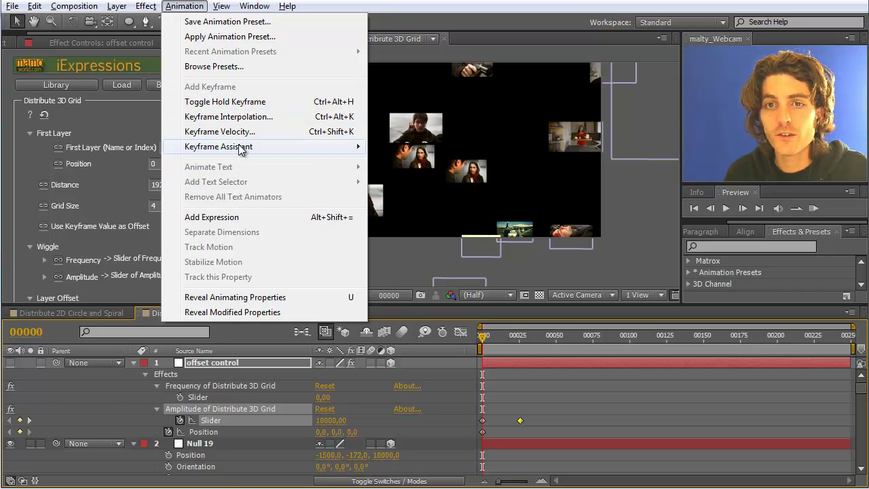
mouse_move(264, 147)
left_click(425, 193)
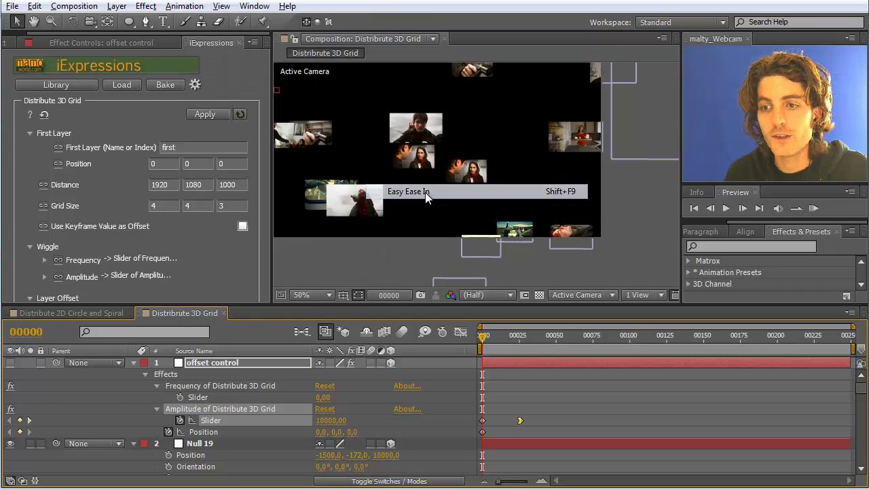
left_click(814, 208)
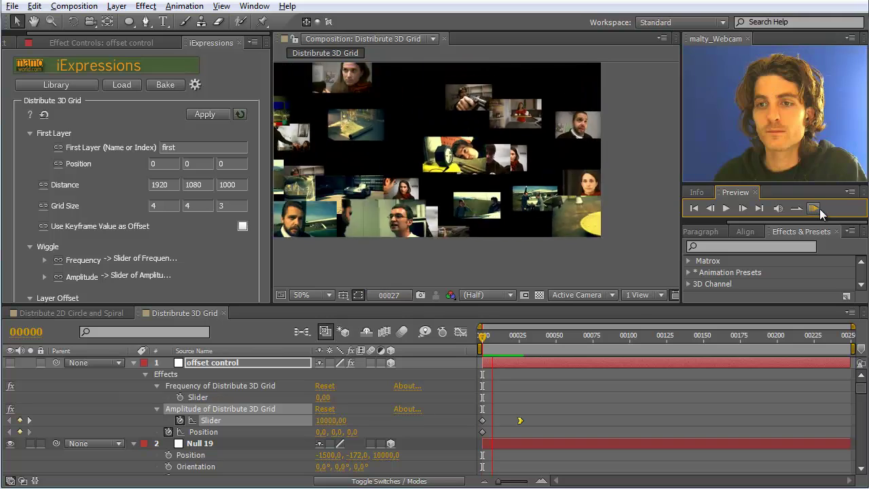
left_click(453, 187)
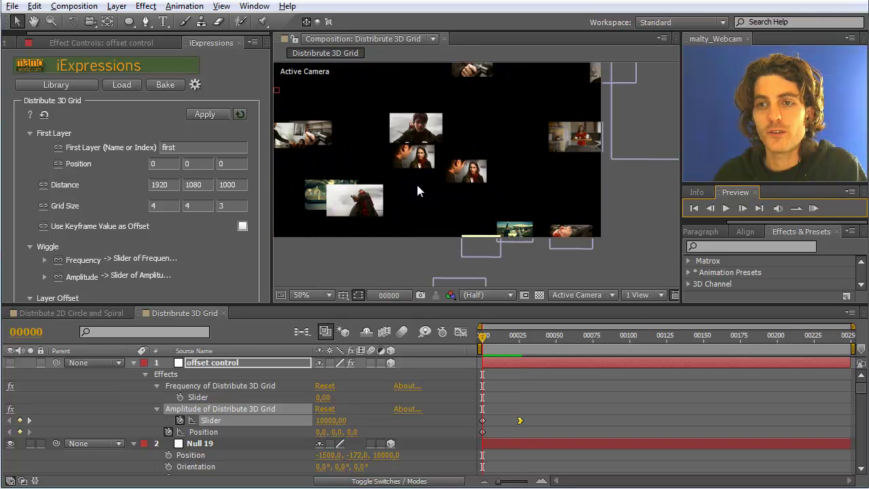
left_click(813, 208)
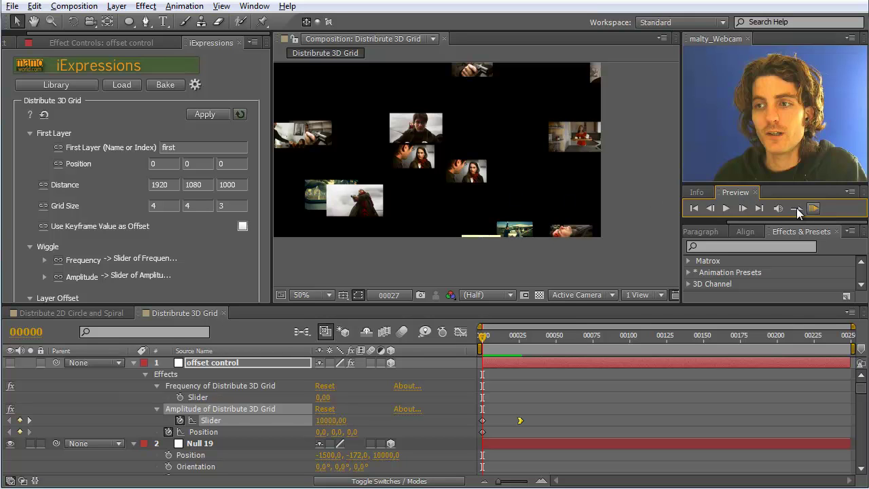
key("space")
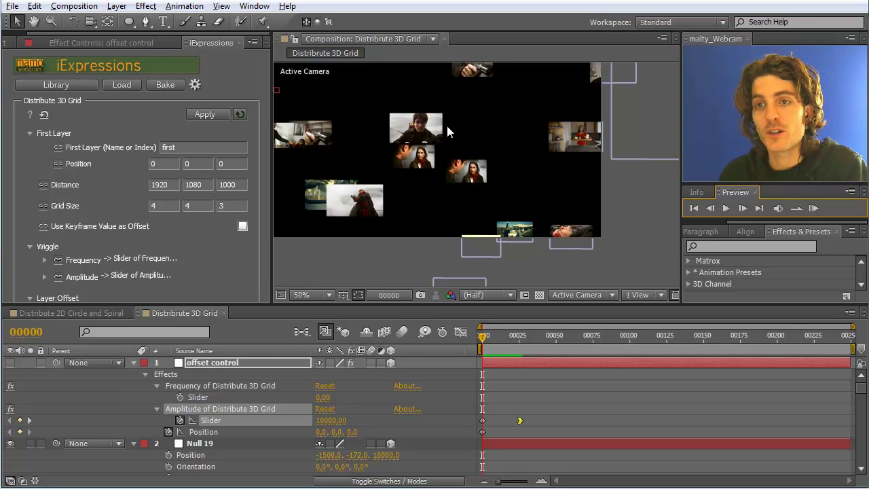
key("comma")
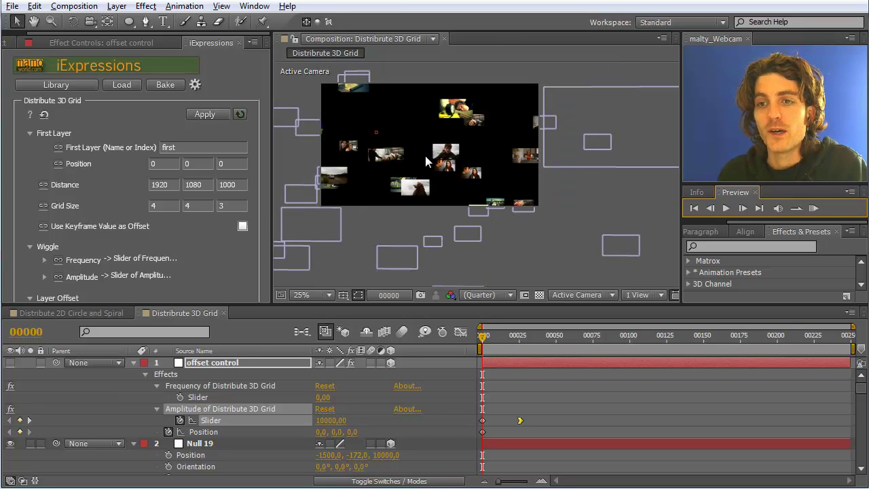
key("period")
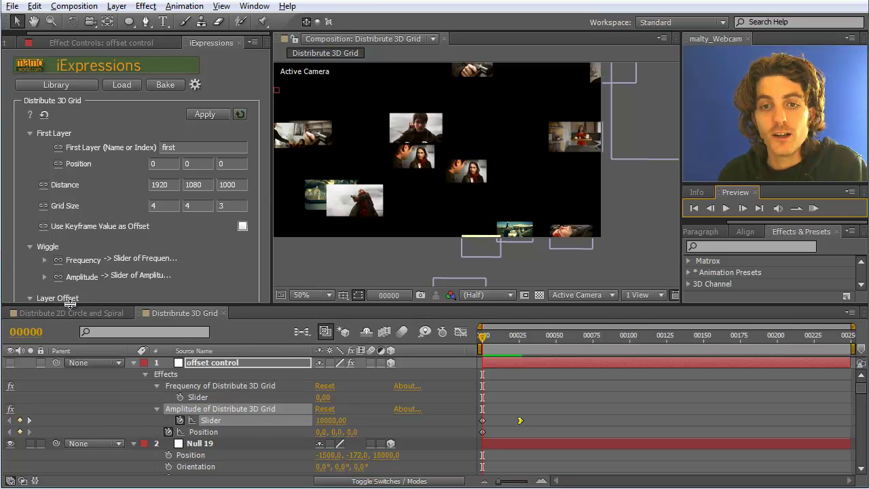
- Drag the Timeline divider down to reveal the Distribute 3D Grid Layer Offset settings
left_click_drag(69, 304, 69, 320)
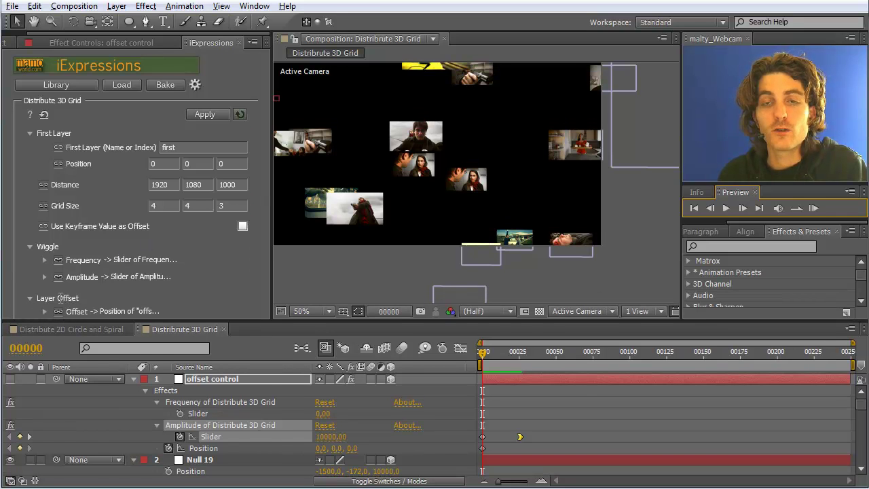